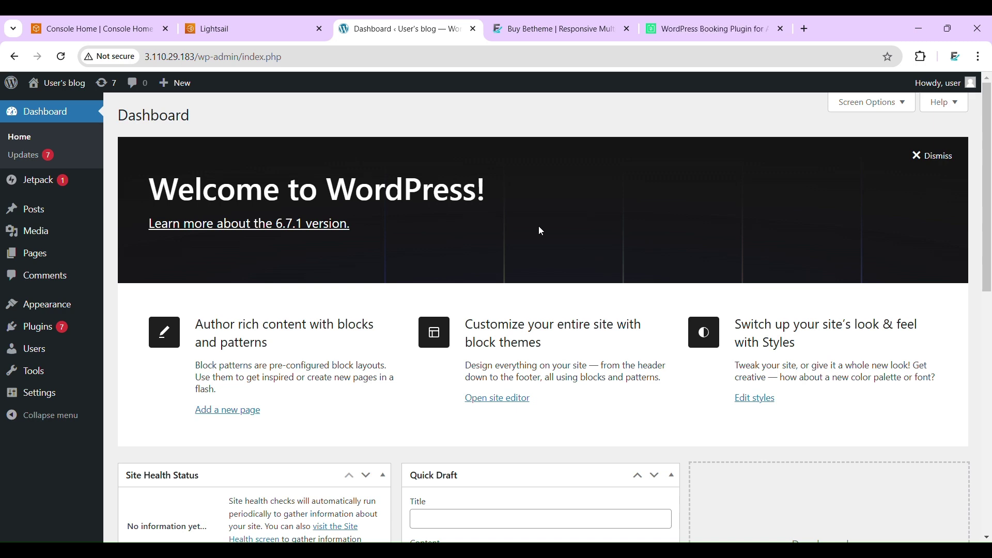
- Look over the Betheme product page and the BookingPress plugin website
left_click(563, 28)
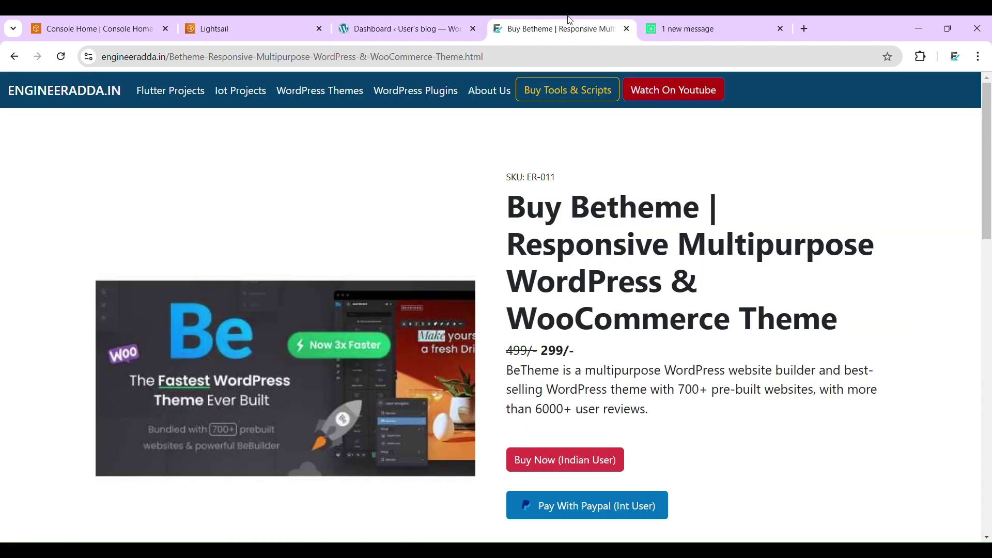
triple_click(655, 214)
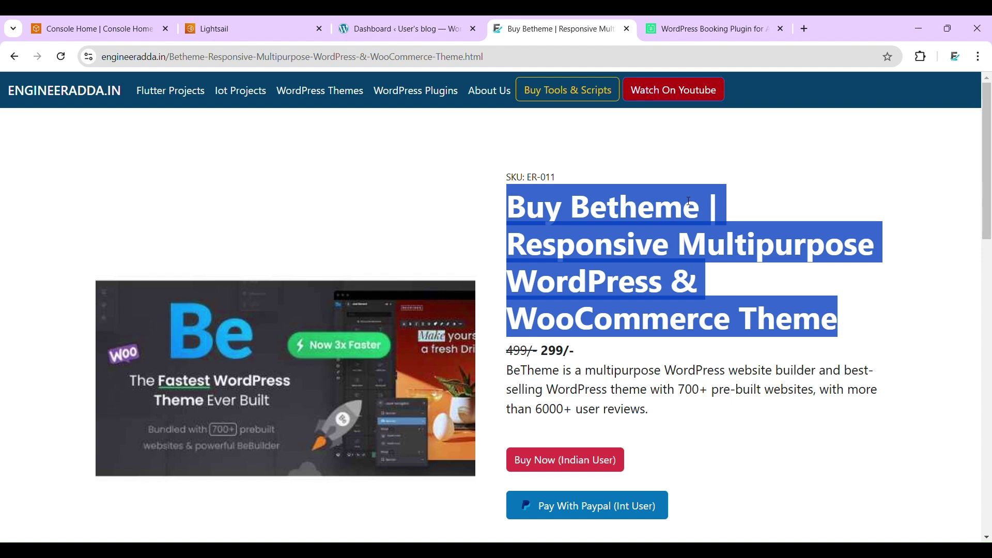
left_click(718, 26)
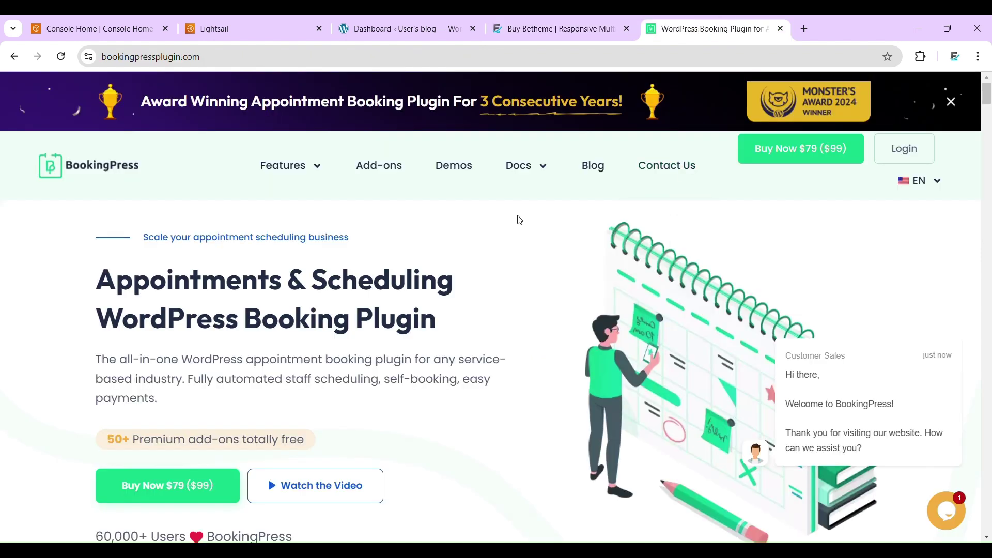
mouse_move(538, 200)
left_click(547, 64)
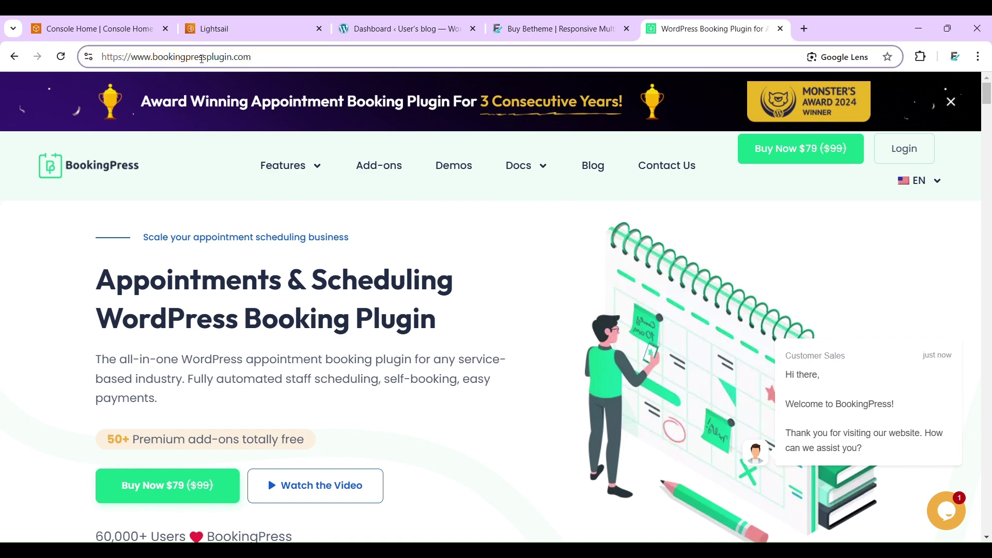
- Upload betheme.zip under Appearance > Themes and install it
left_click(398, 28)
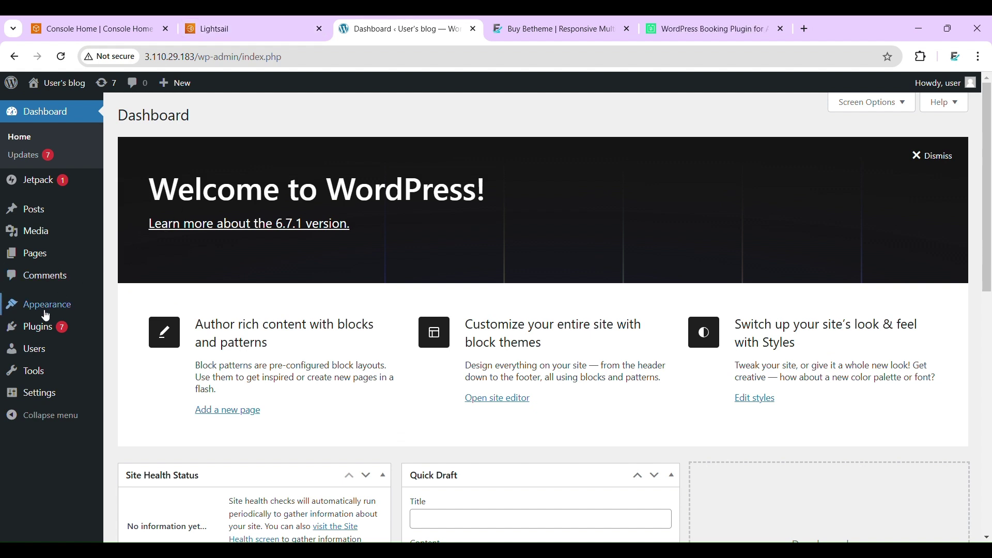
mouse_move(44, 316)
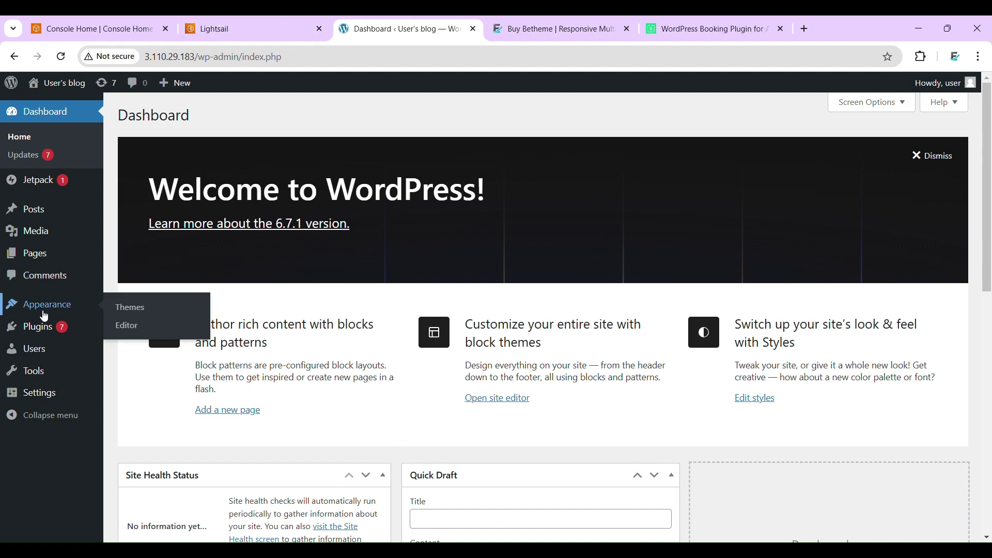
left_click(135, 310)
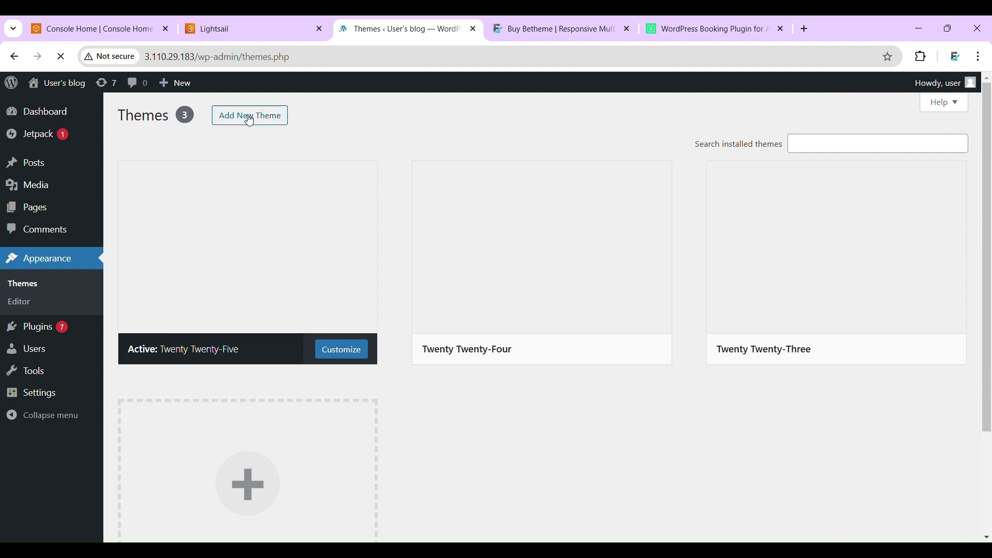
left_click(248, 116)
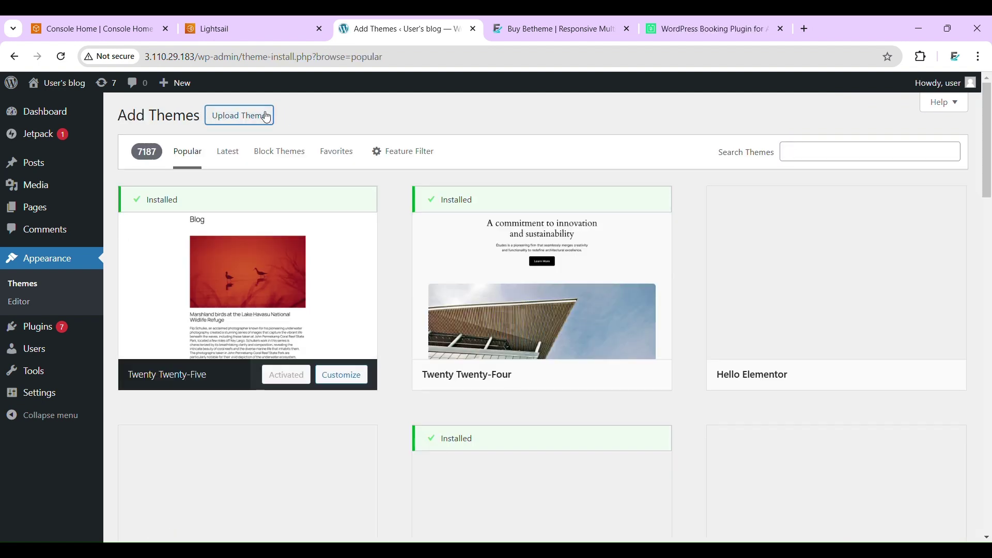
left_click(268, 116)
left_click(451, 233)
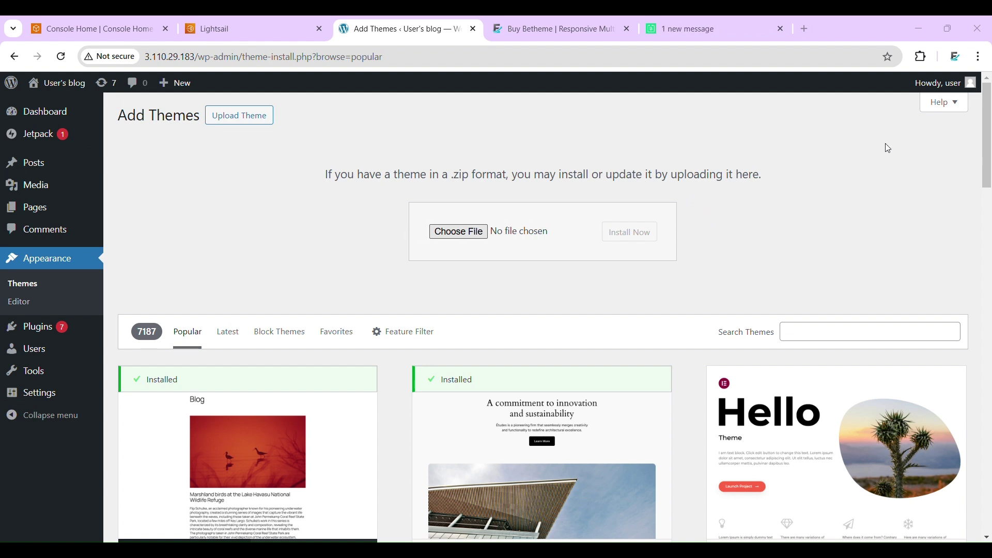
key("Return")
left_click(642, 238)
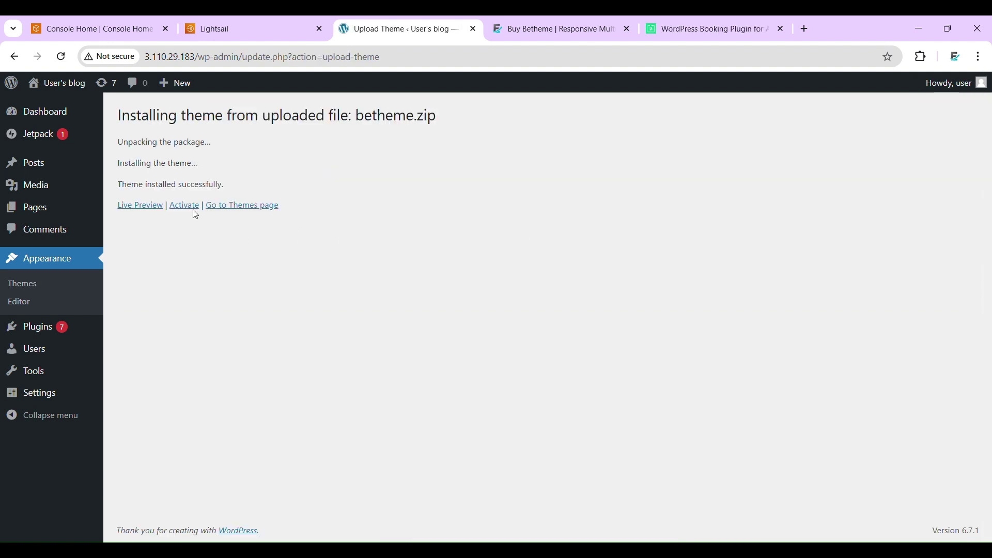
- Activate Betheme and look through its dashboard
left_click(197, 209)
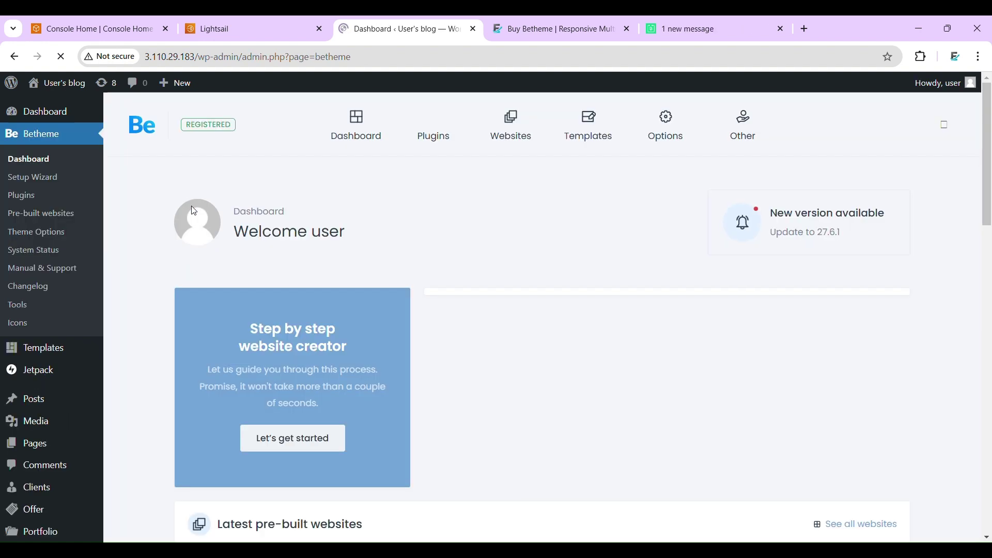
scroll(618, 227, "down", 8)
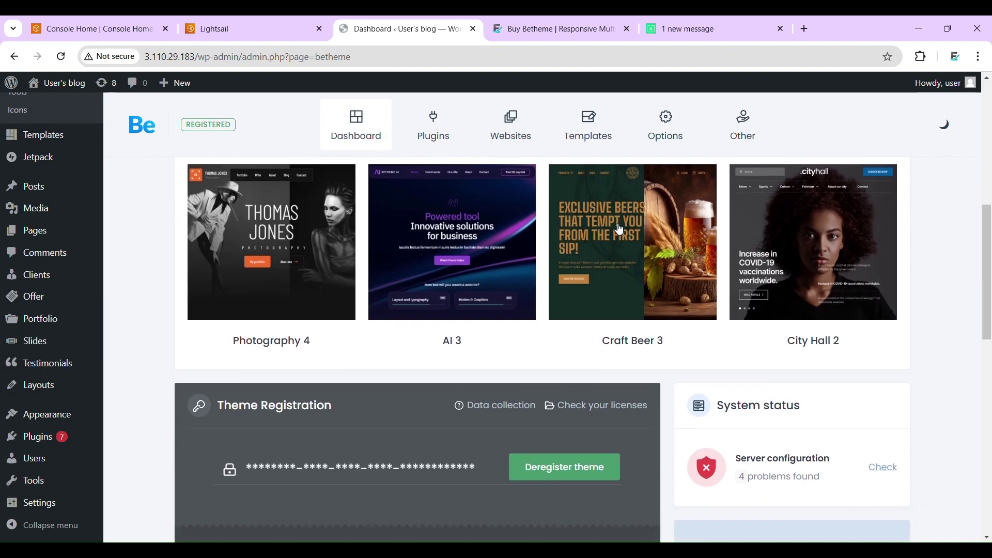
scroll(620, 229, "down", 7)
scroll(617, 227, "up", 4)
scroll(618, 227, "up", 6)
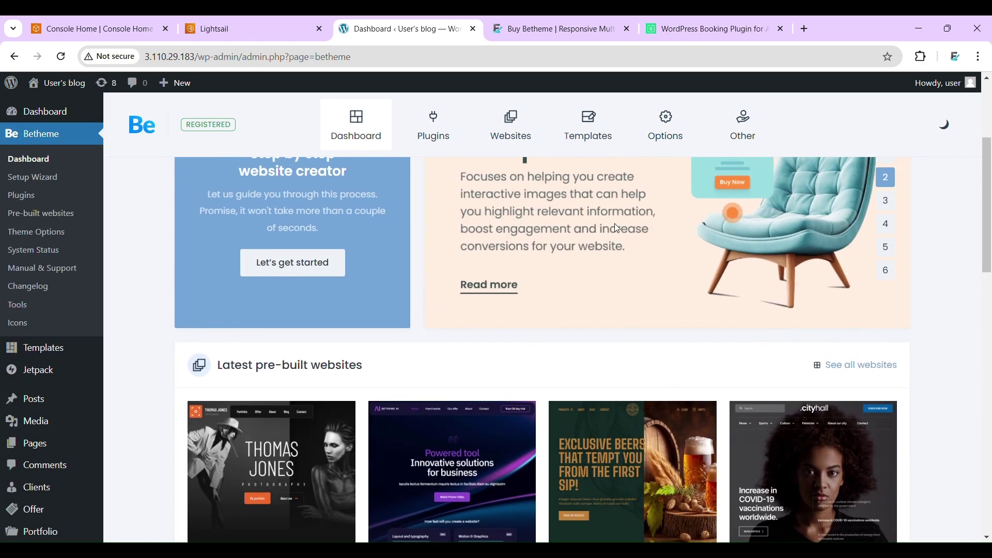
scroll(617, 228, "up", 4)
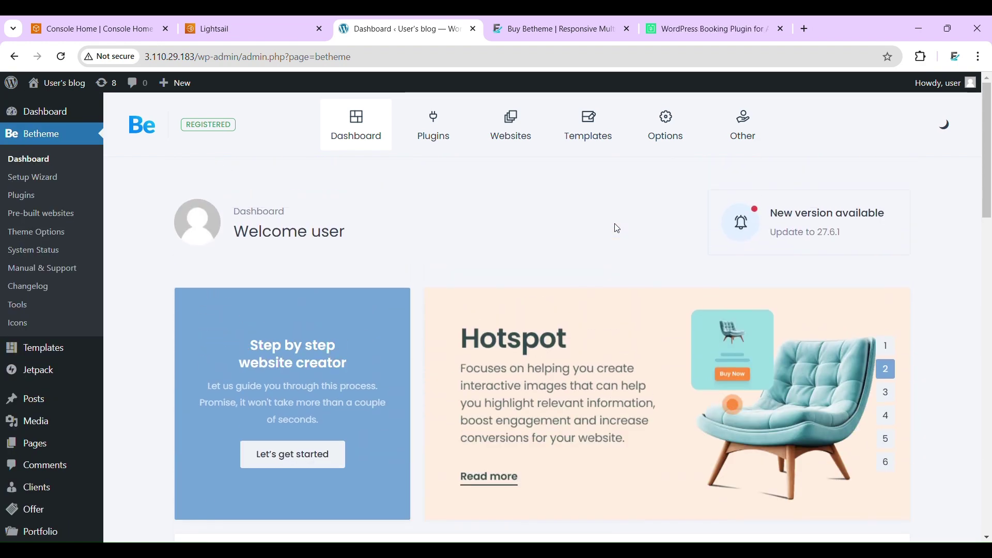
- Review Betheme's recommended plugins, then go to the pre-built Websites library
left_click(444, 125)
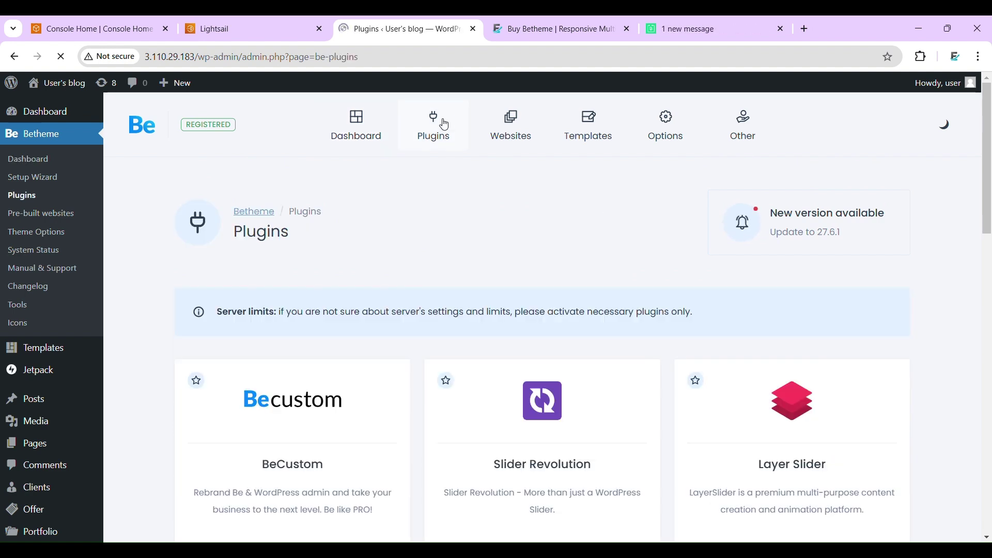
scroll(480, 236, "down", 10)
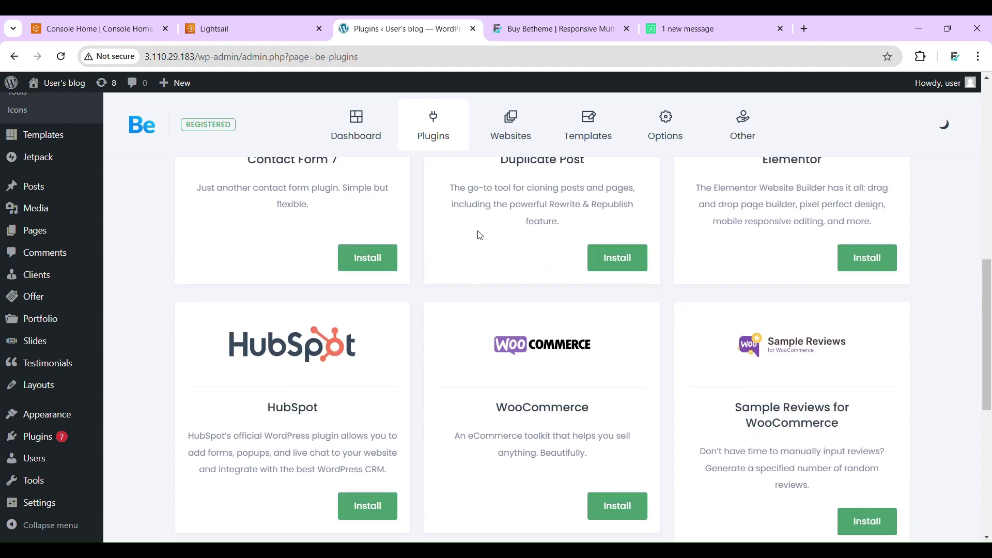
scroll(492, 156, "up", 10)
left_click(513, 123)
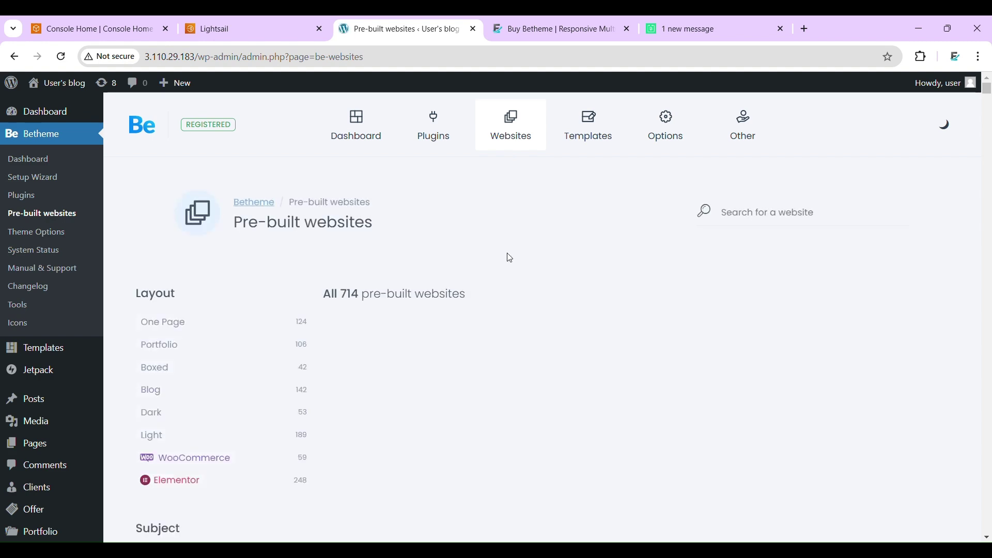
- Search pre-built websites for 'hair salon', then shorten it to 'hair' for 7 results
scroll(513, 259, "down", 3)
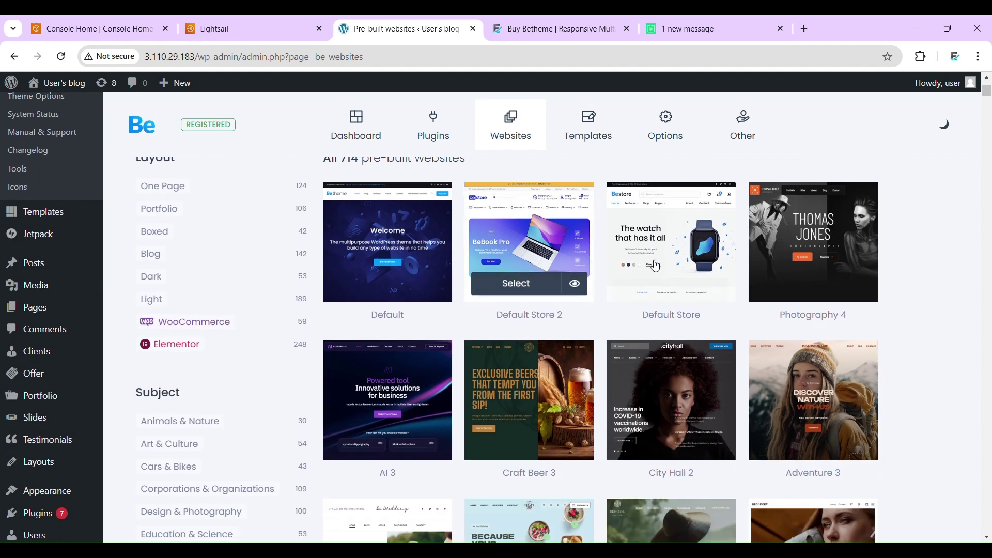
scroll(657, 266, "down", 3)
scroll(656, 266, "up", 6)
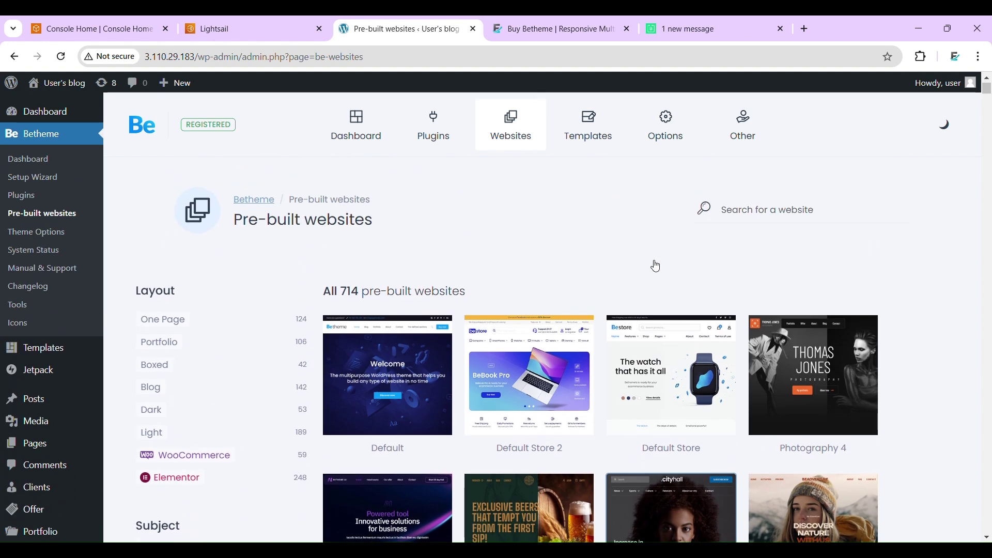
left_click(755, 224)
type("hair")
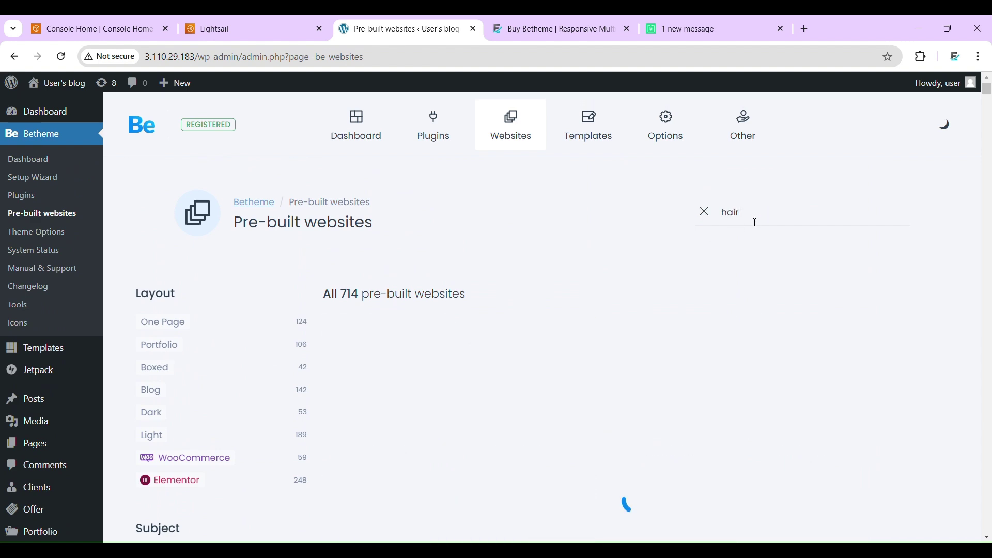
type(" salon")
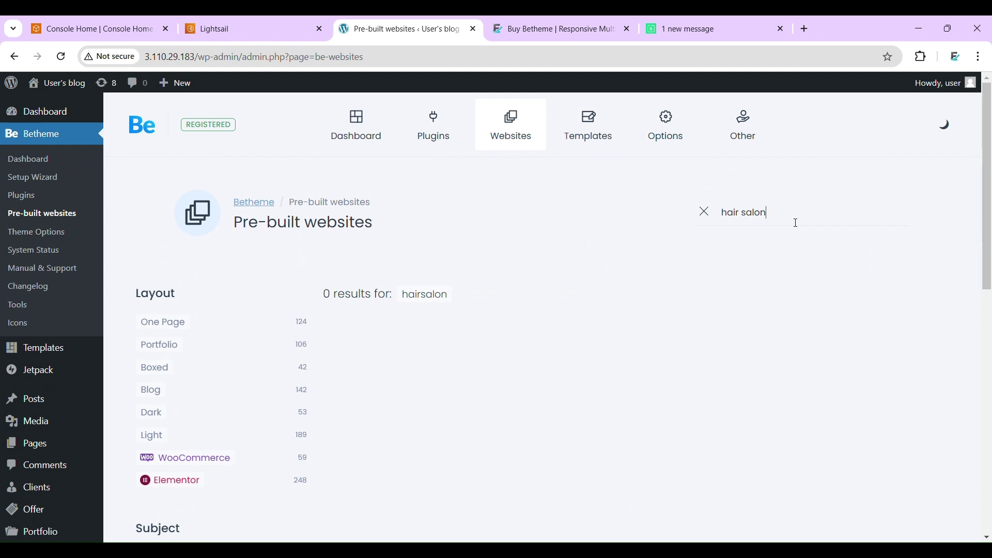
scroll(665, 350, "down", 1)
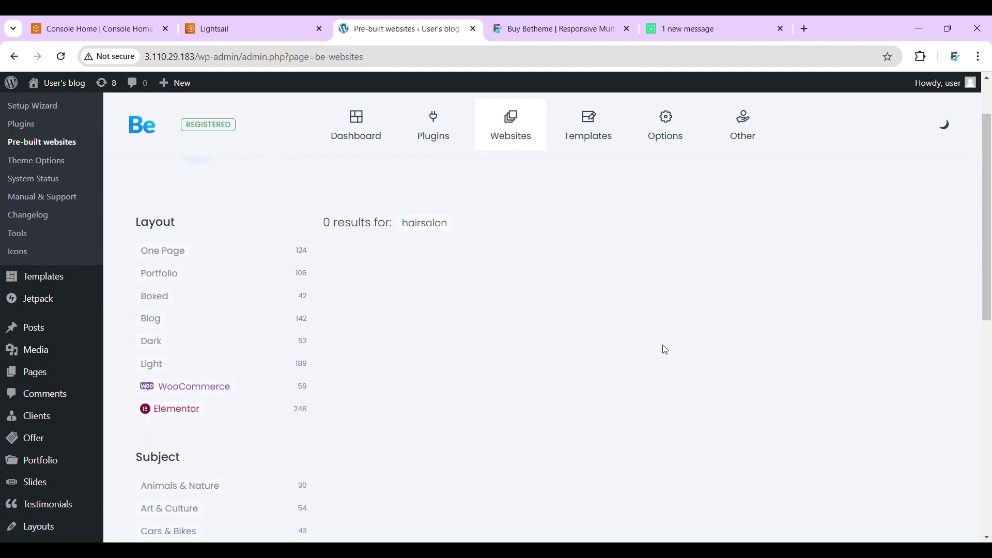
scroll(736, 282, "up", 1)
key("BackSpace")
key("BackSpace")
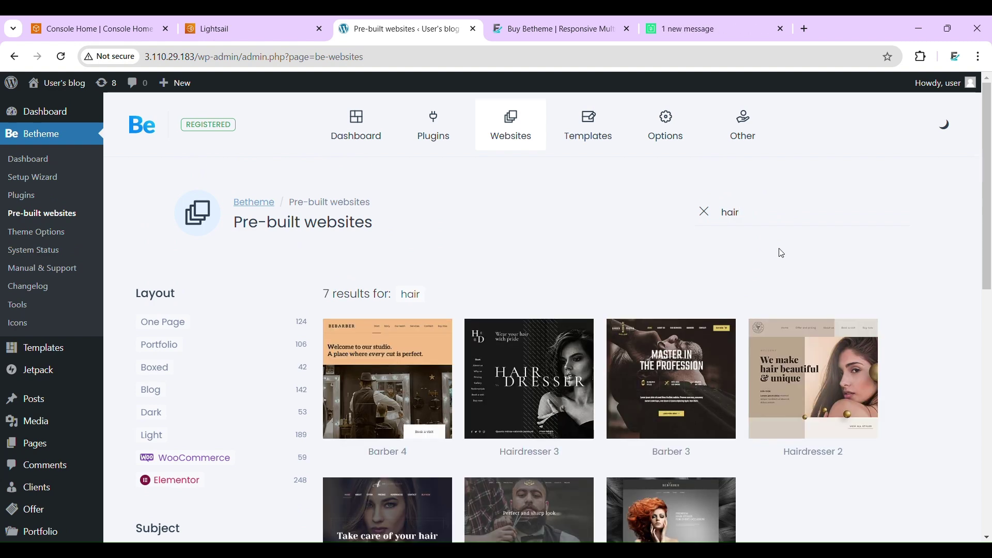
scroll(773, 279, "down", 2)
scroll(774, 284, "down", 1)
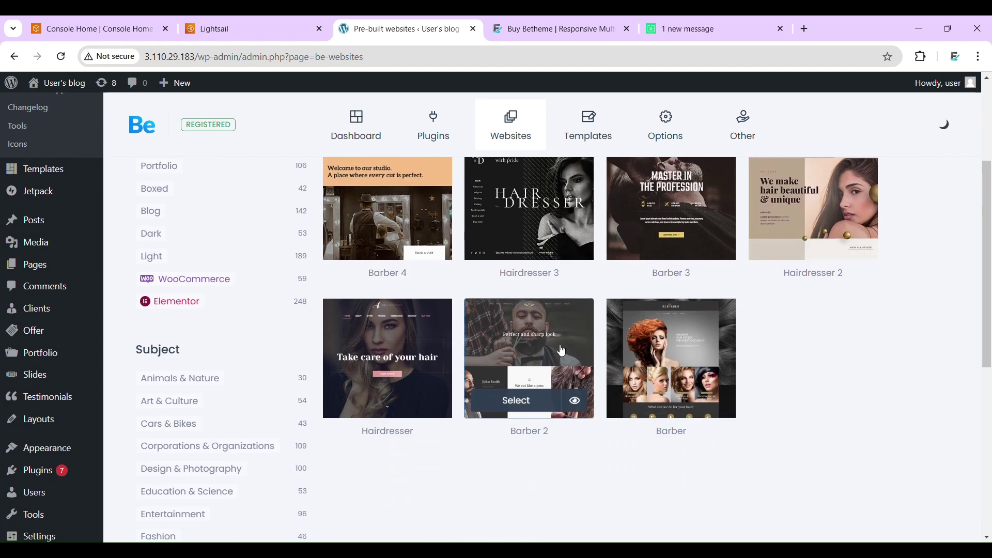
- Import Barber 2 as a complete website, skipping the database reset
left_click(533, 409)
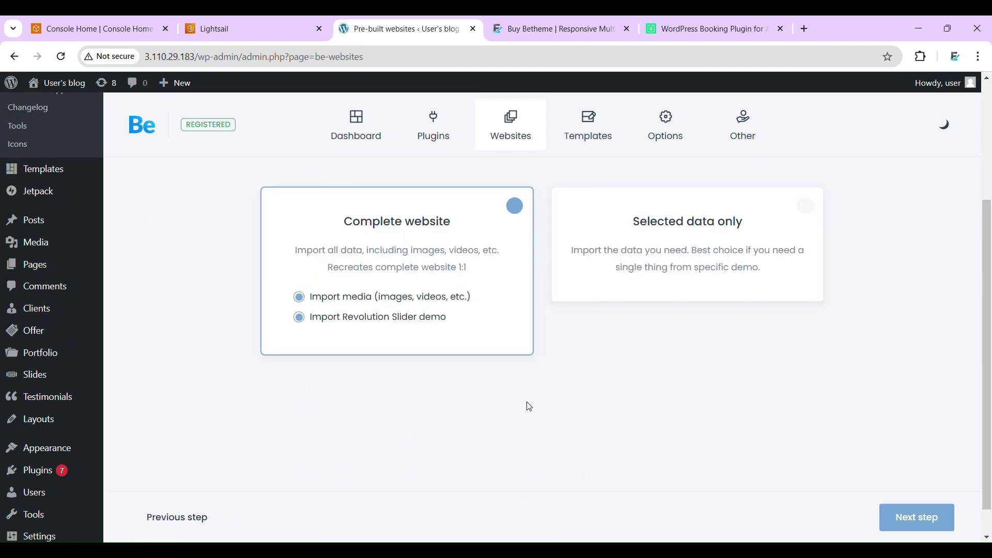
left_click(929, 522)
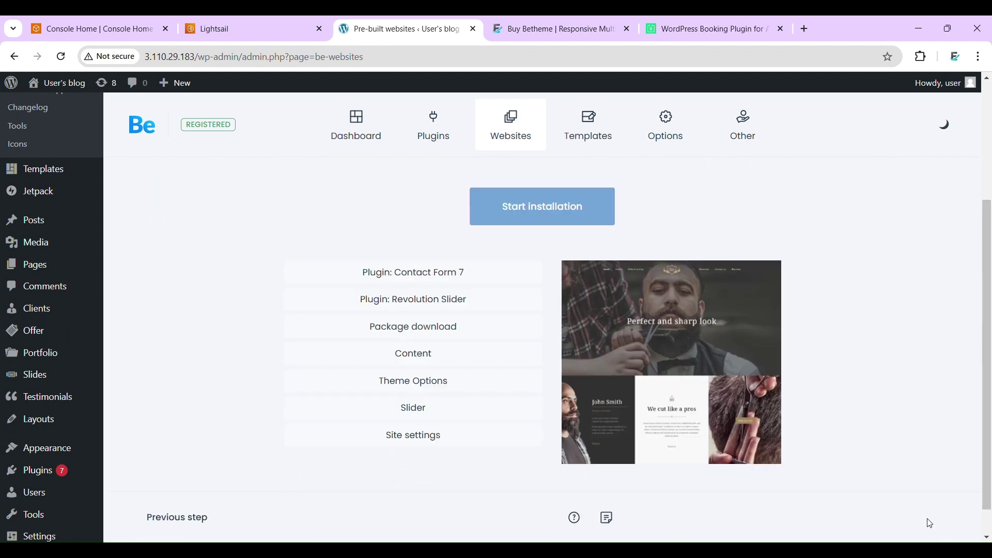
left_click(568, 219)
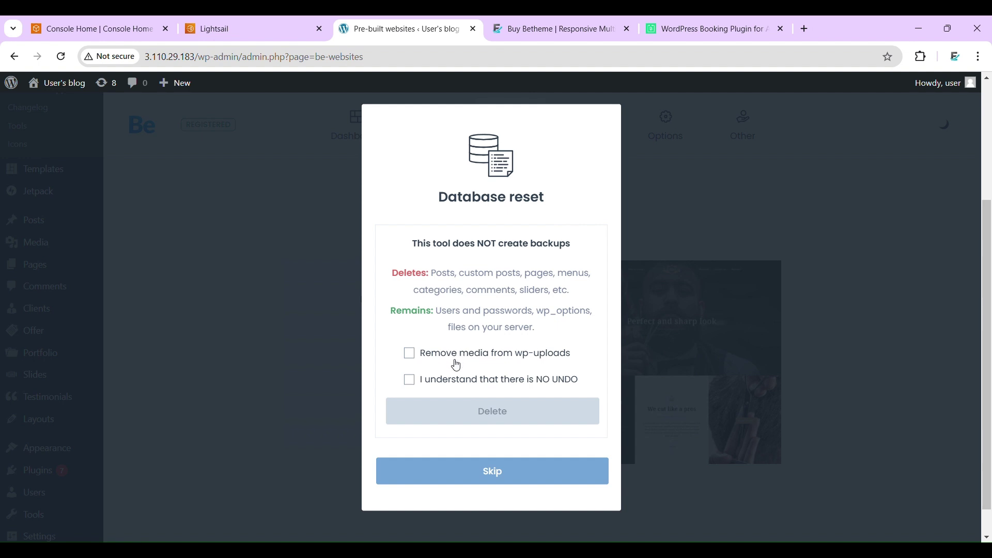
left_click(457, 478)
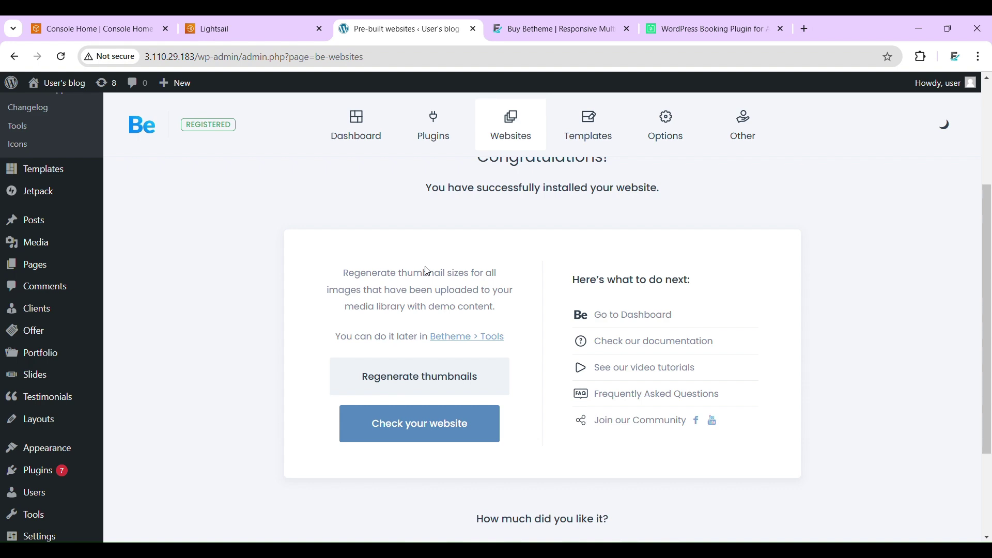
- Scroll through the installed barber site, then go back to the Betheme and BookingPress tabs
left_click(419, 424)
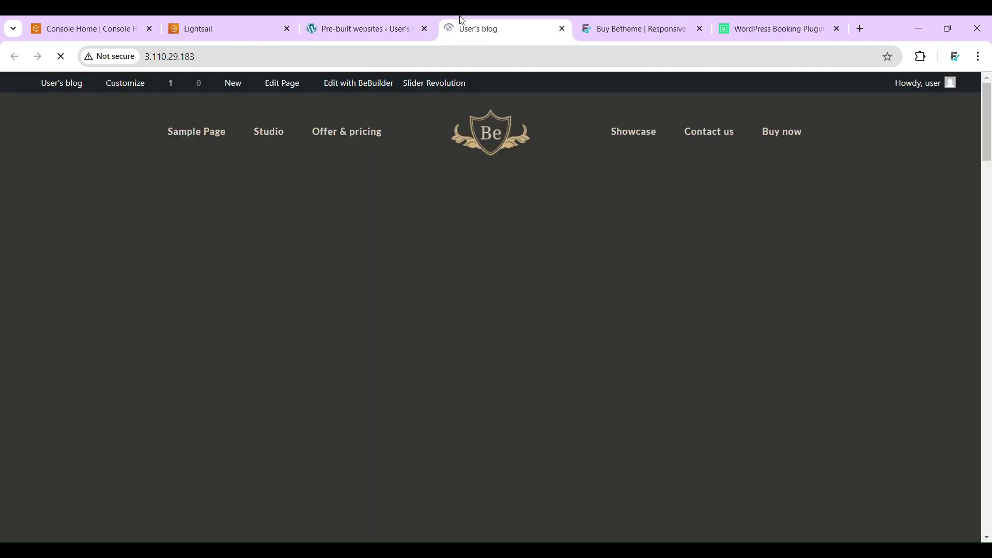
scroll(386, 283, "down", 15)
scroll(386, 283, "down", 9)
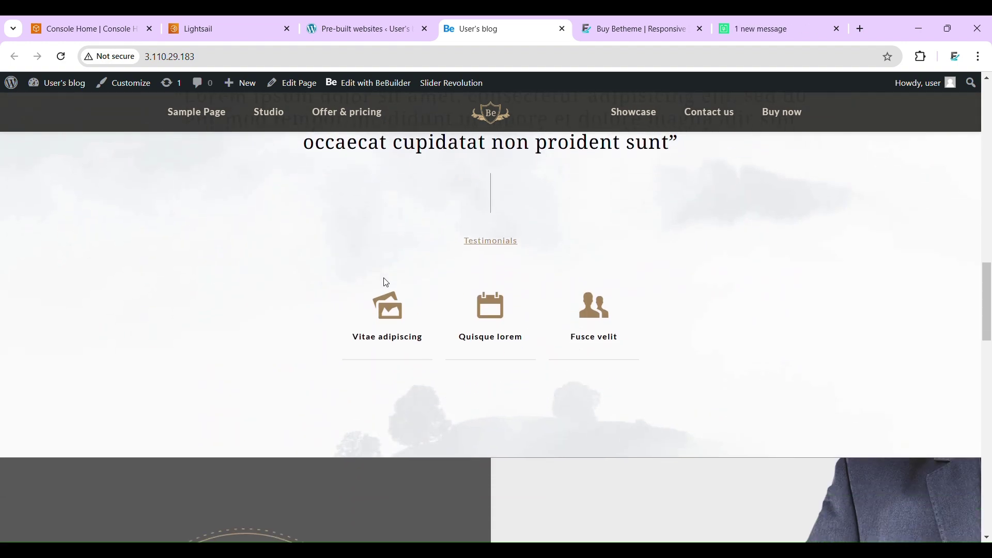
scroll(388, 284, "down", 6)
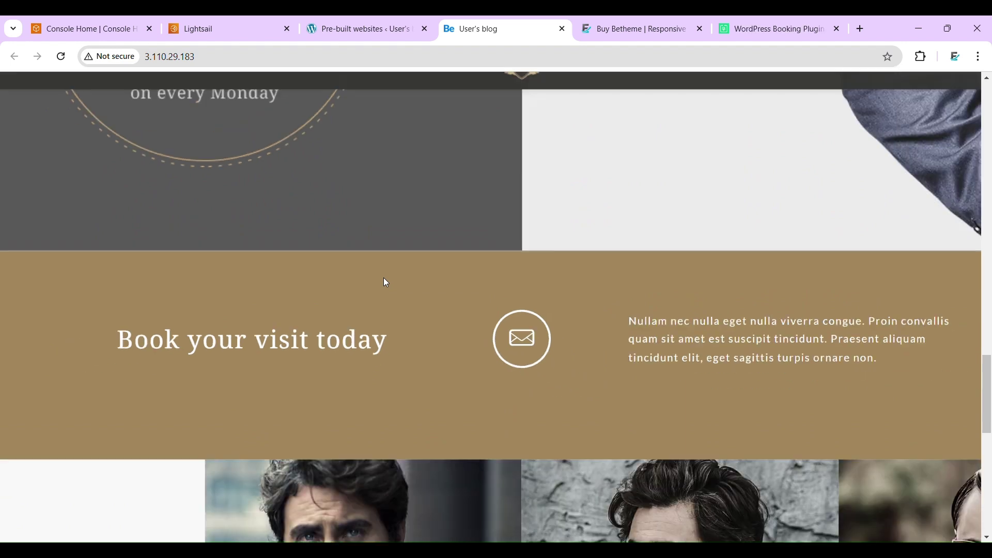
left_click(339, 20)
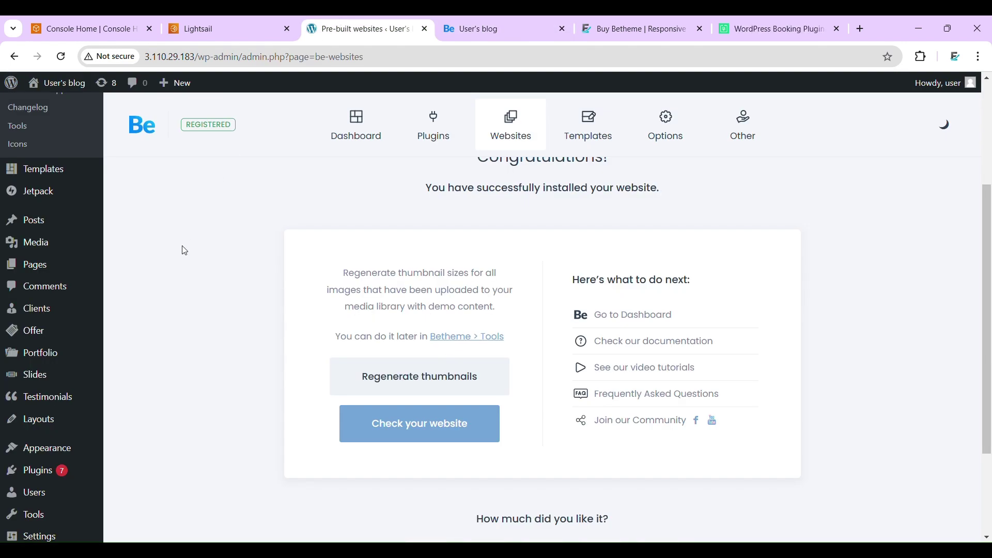
left_click(754, 23)
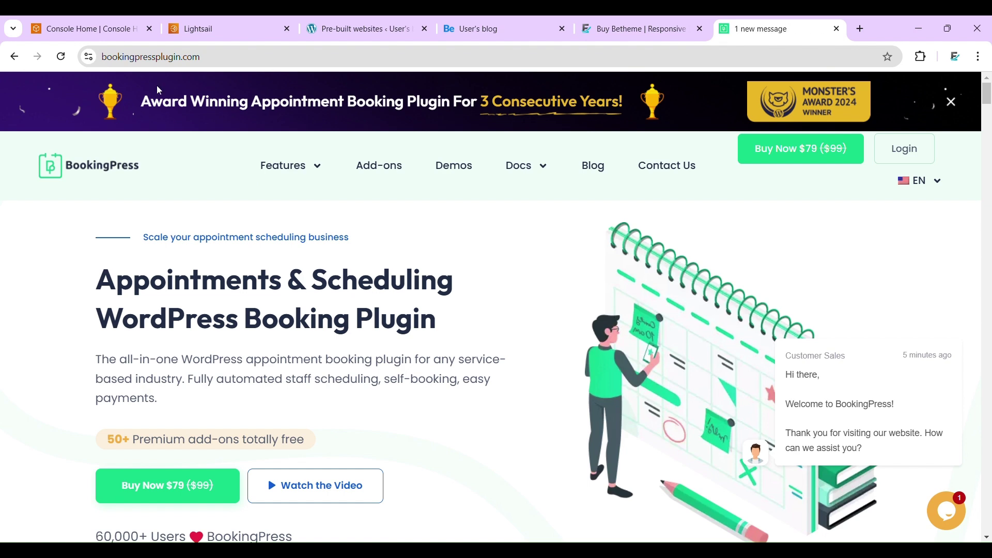
- Search Add New Plugin for 'bookingpress'
left_click(344, 20)
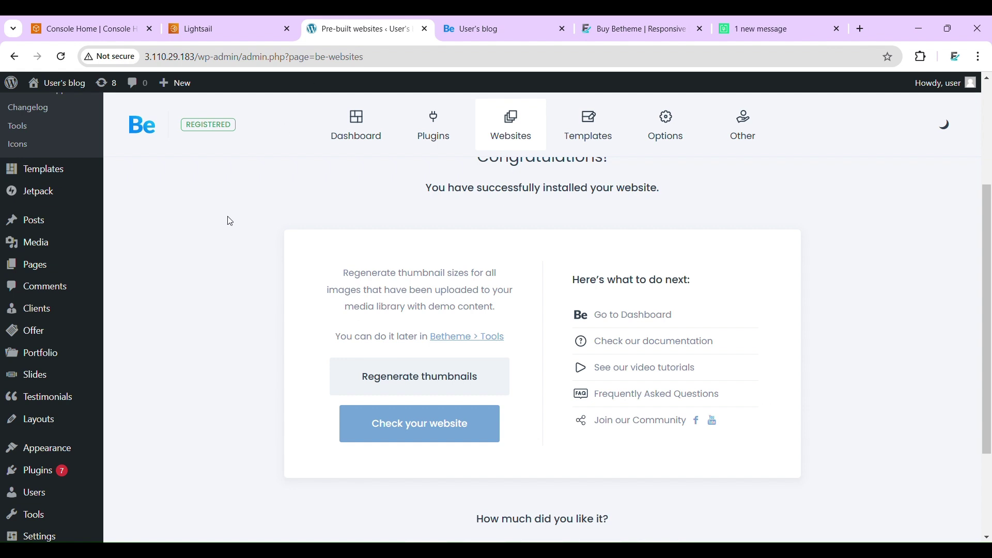
mouse_move(64, 470)
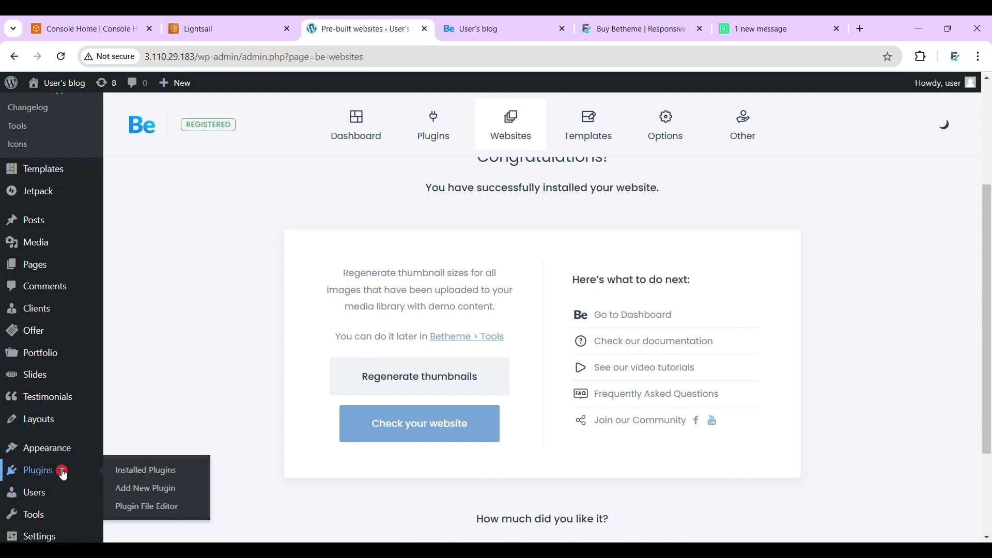
left_click(142, 492)
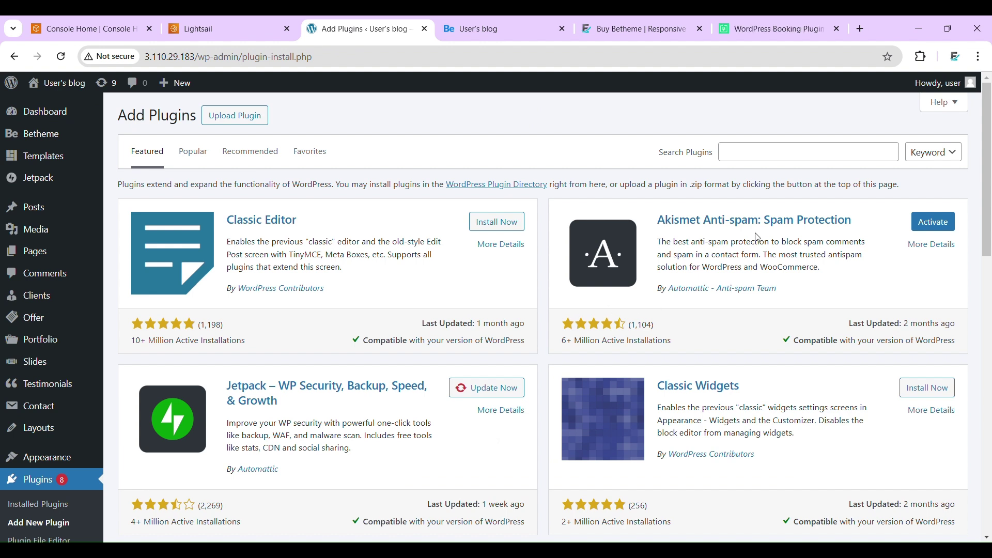
left_click(775, 158)
type("bookn")
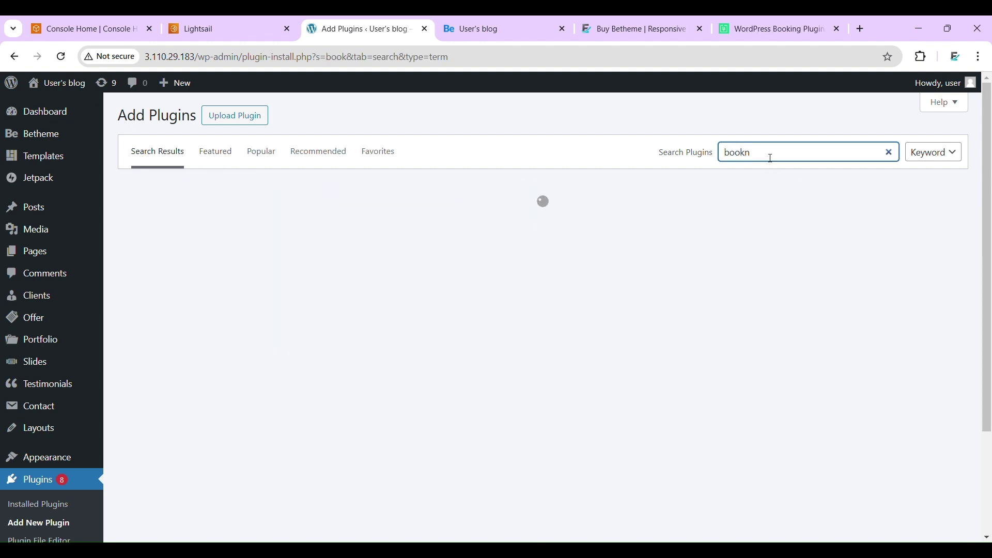
key("BackSpace")
type("ing")
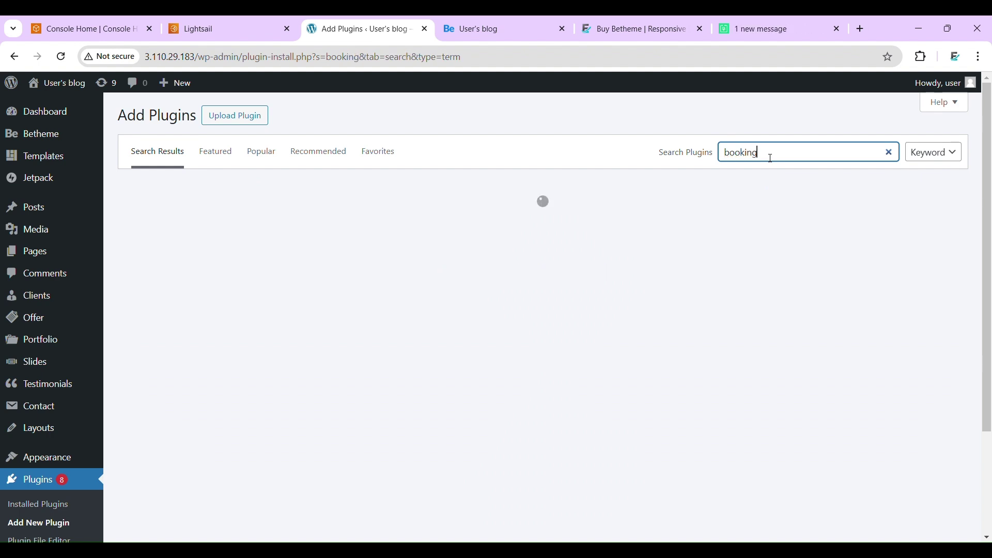
type("press")
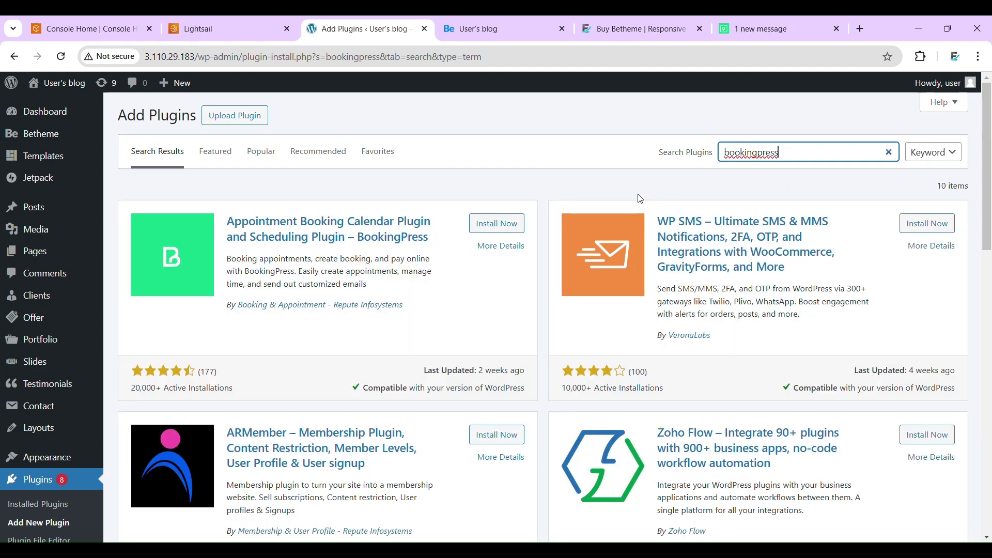
- Install and activate the BookingPress plugin
left_click(495, 233)
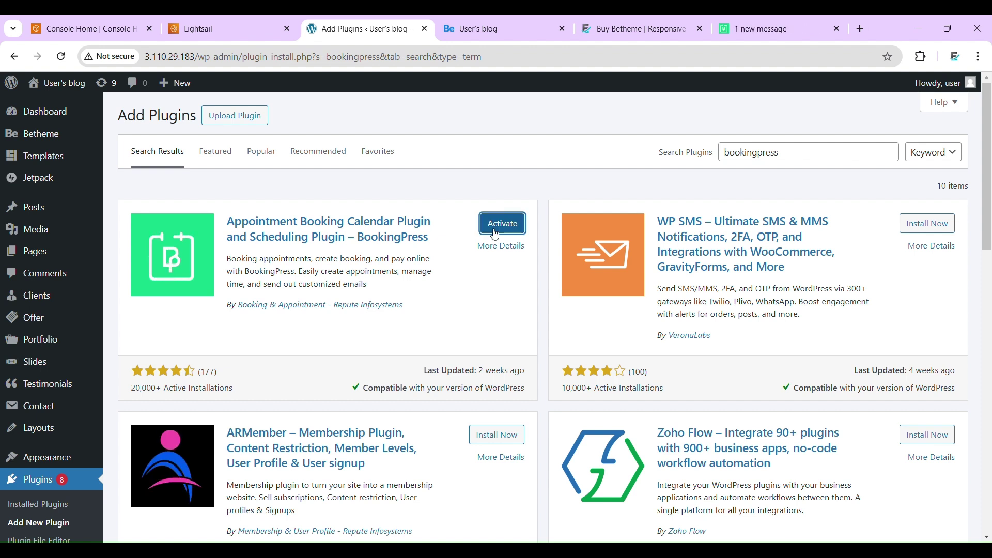
left_click(495, 232)
left_click(495, 233)
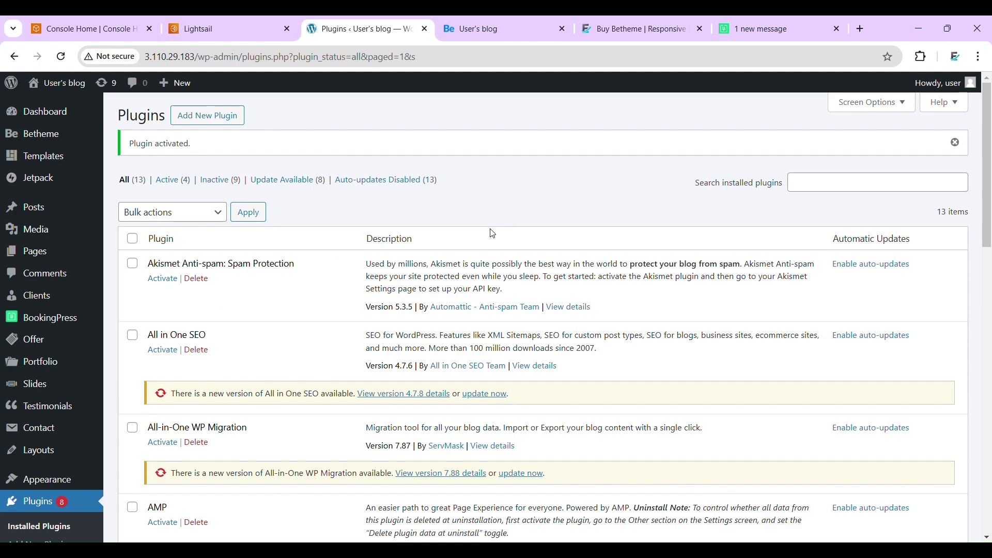
- Launch BookingPress from the admin sidebar to start its setup wizard
mouse_move(35, 306)
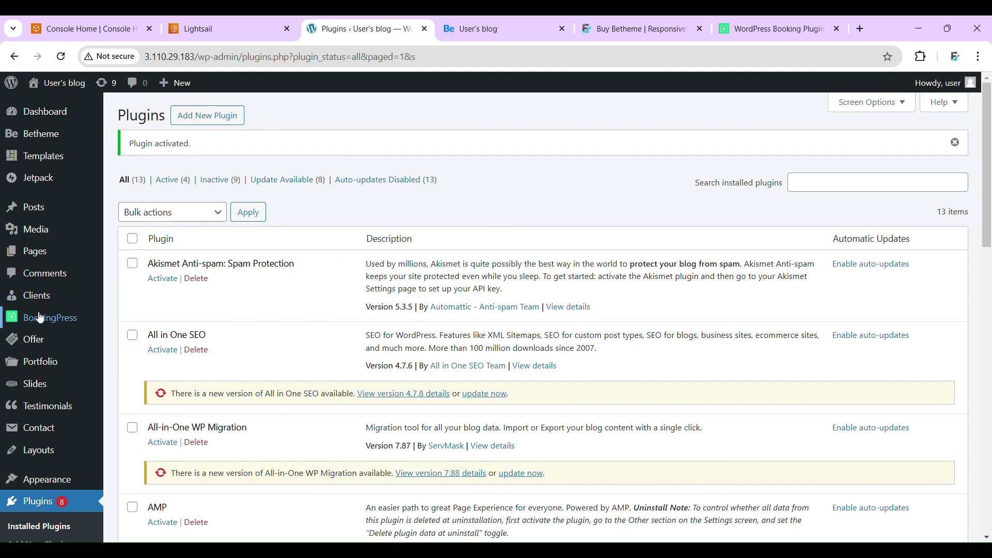
scroll(295, 302, "down", 12)
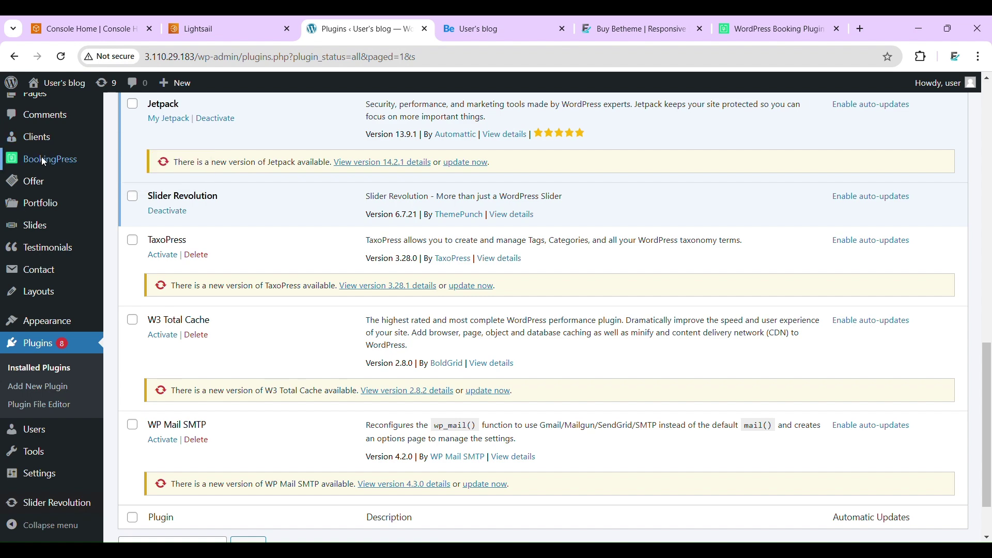
left_click(44, 162)
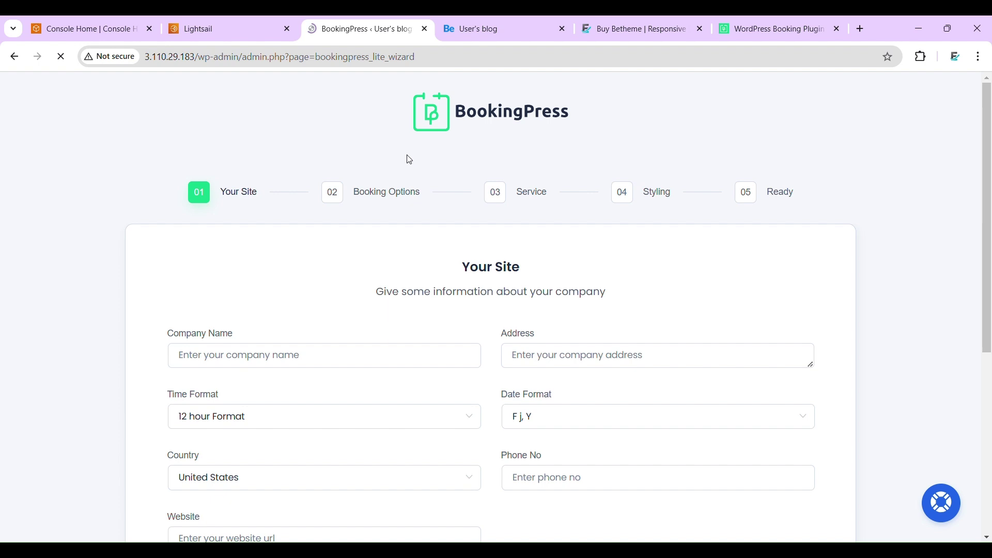
- Enter the company name and company address in the Your Site form
scroll(84, 358, "down", 3)
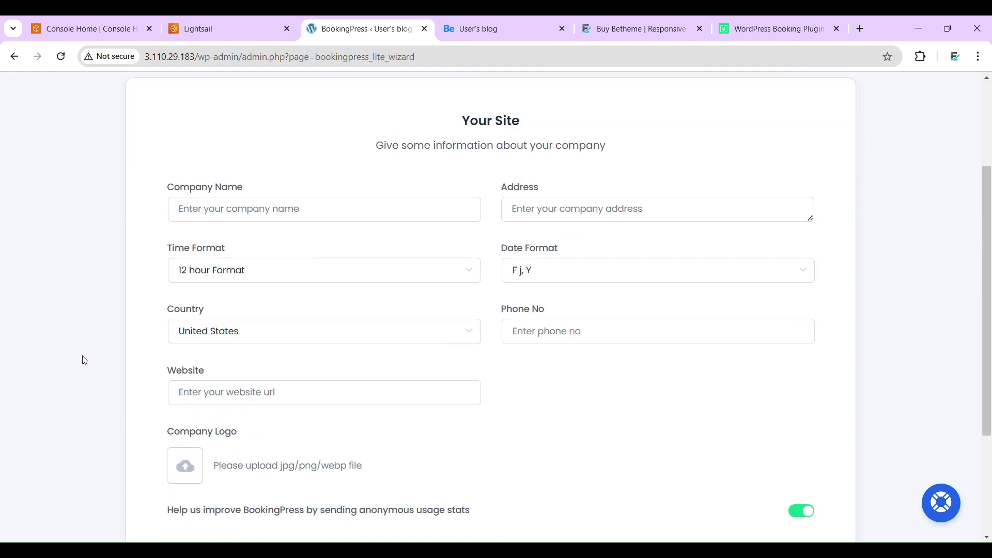
scroll(84, 358, "up", 1)
left_click(297, 262)
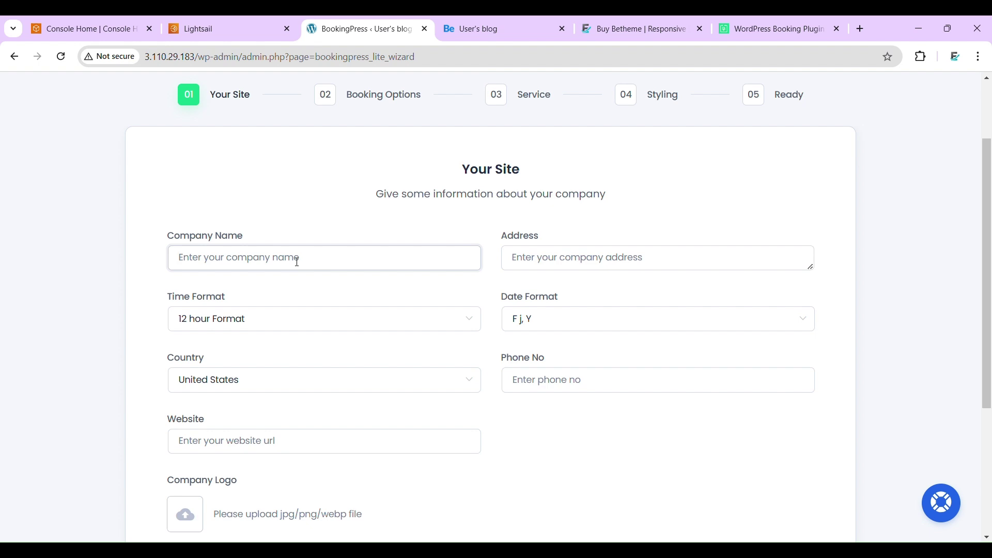
type("XYZ")
key("Tab")
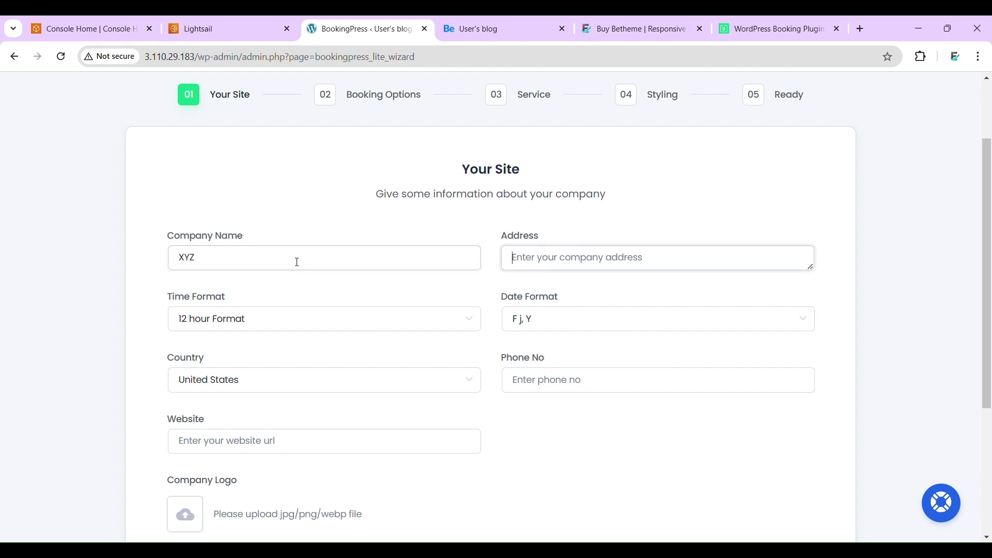
type("XYZ")
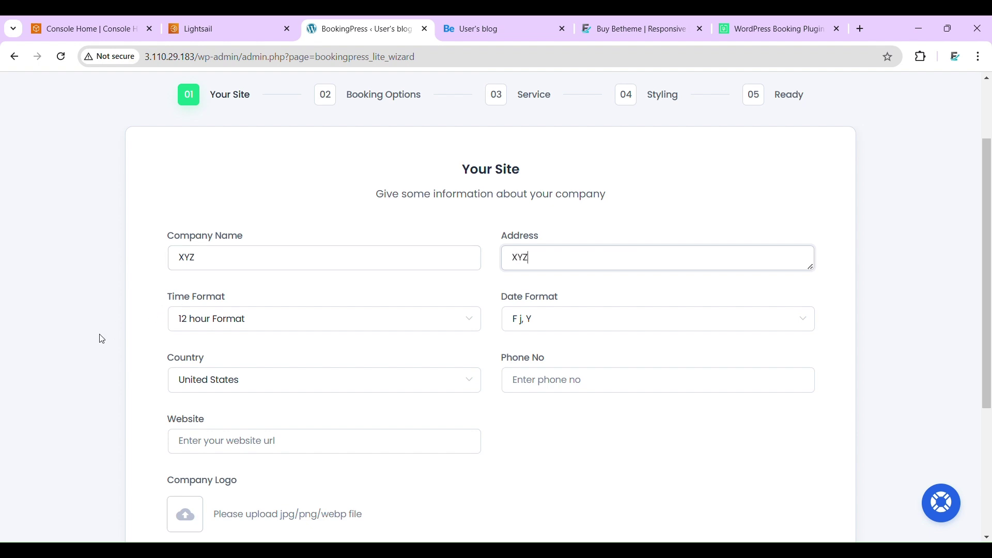
scroll(102, 339, "down", 3)
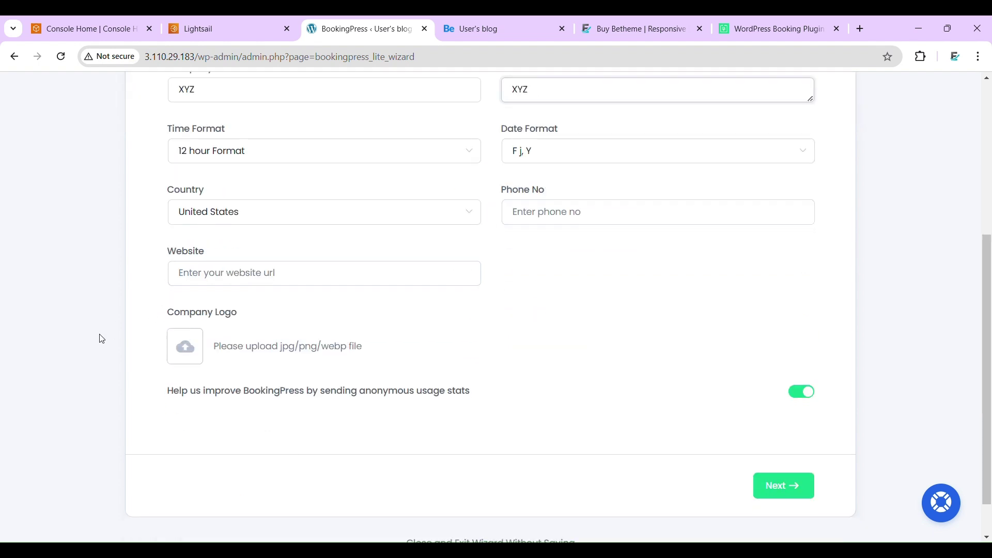
- Set 24-hour time format and country India, and enter the phone number
left_click(305, 155)
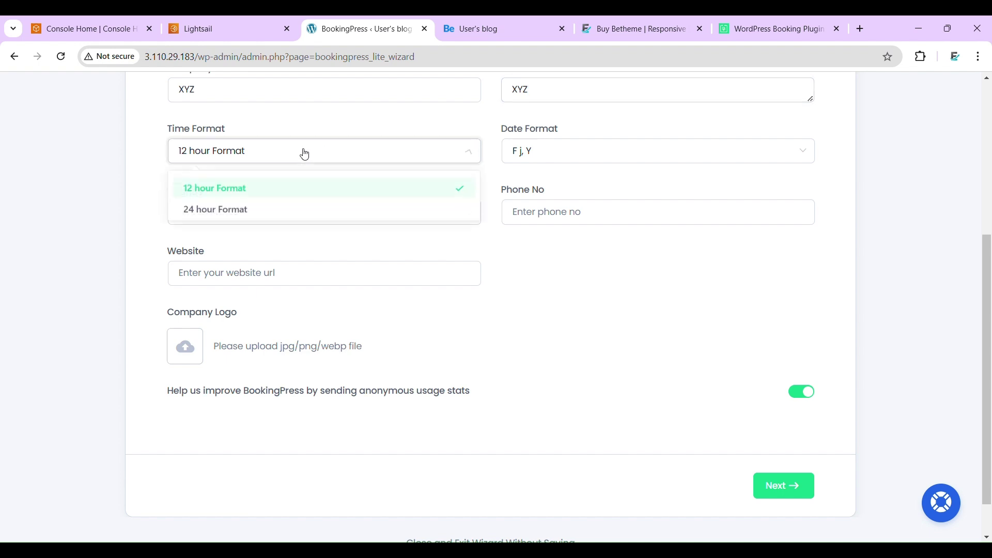
left_click(248, 215)
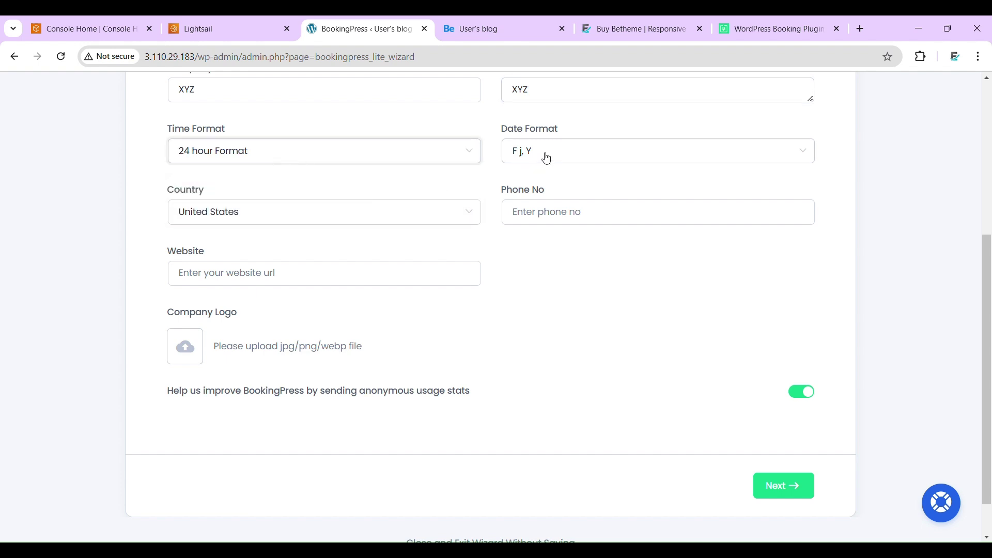
left_click(281, 211)
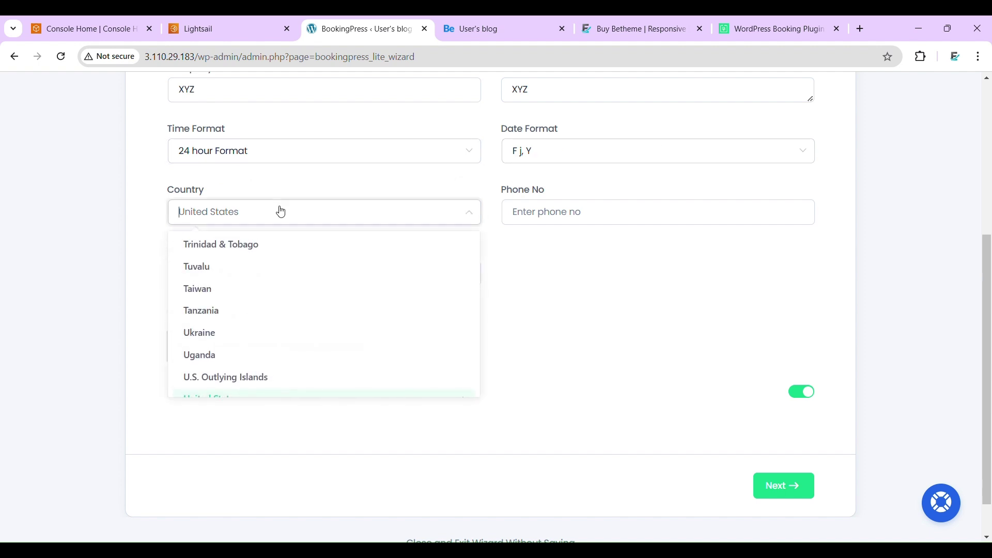
type("indi")
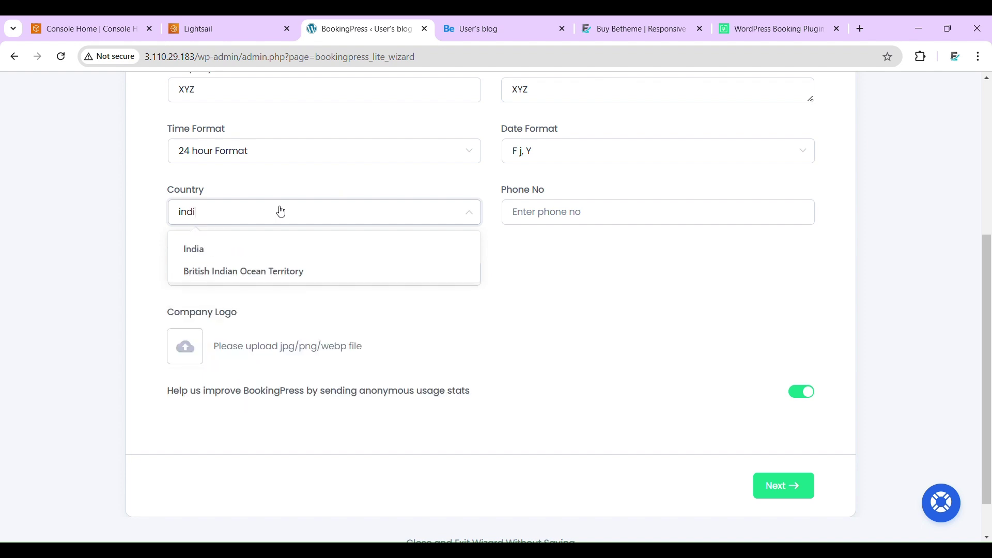
left_click(216, 247)
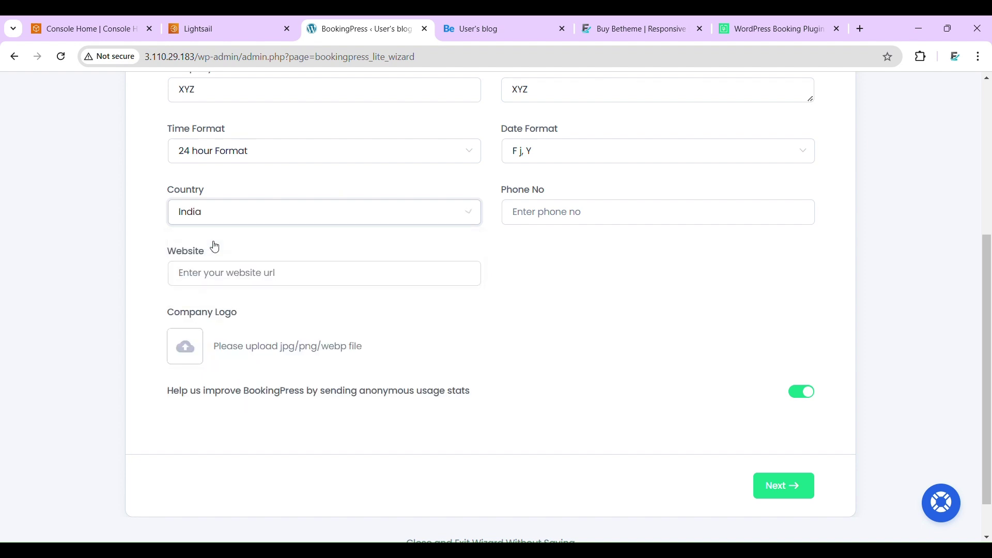
left_click(543, 228)
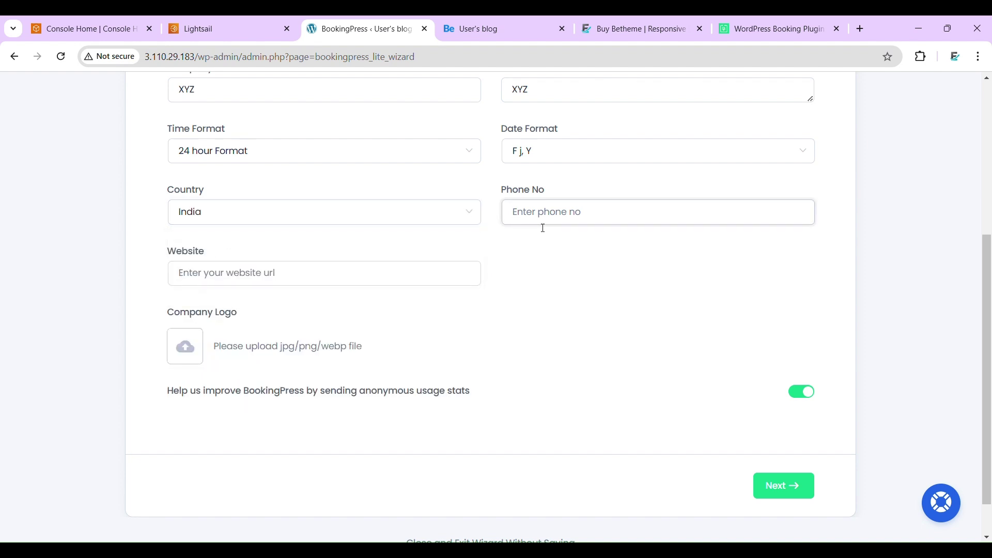
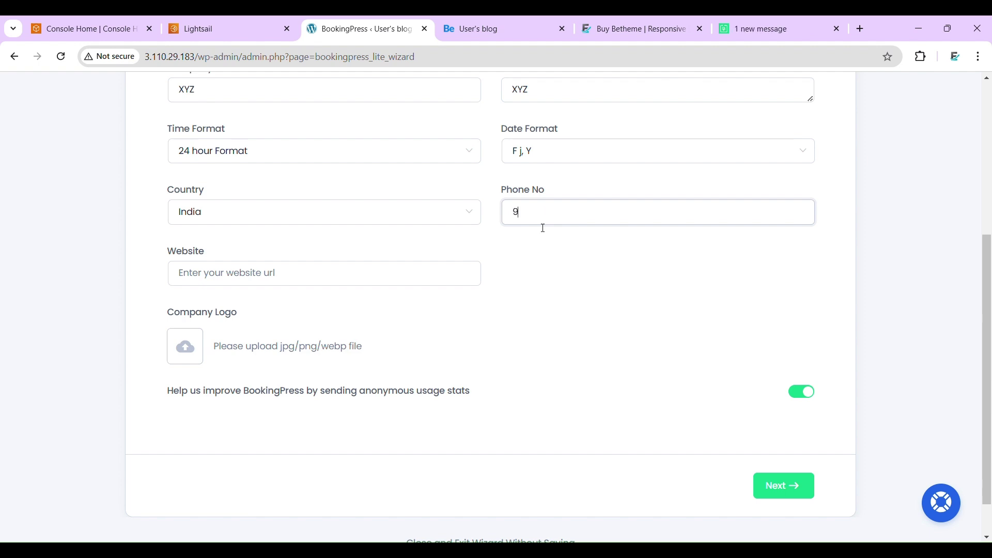
left_click(200, 277)
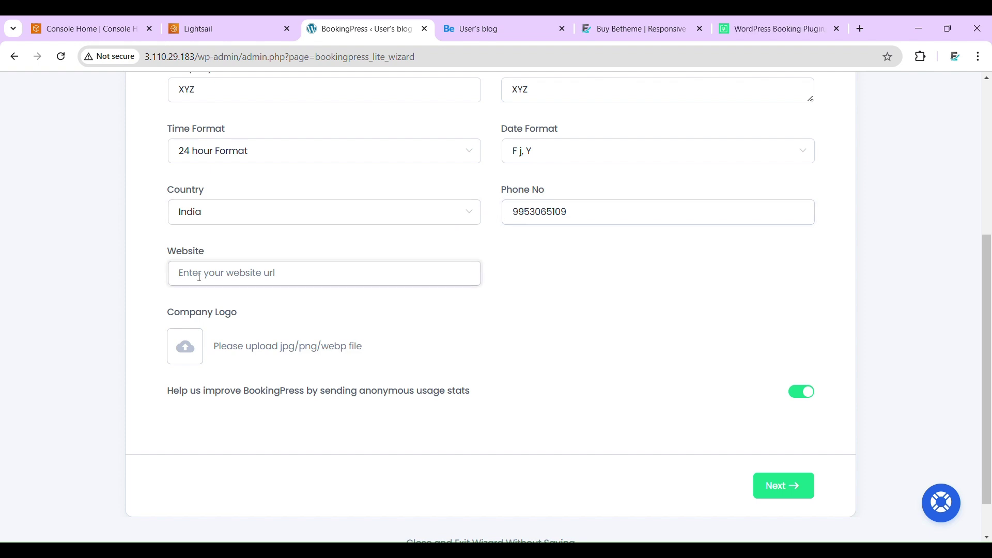
- Paste the engineeradda.in address into Website and advance to Booking Options
scroll(199, 277, "up", 2)
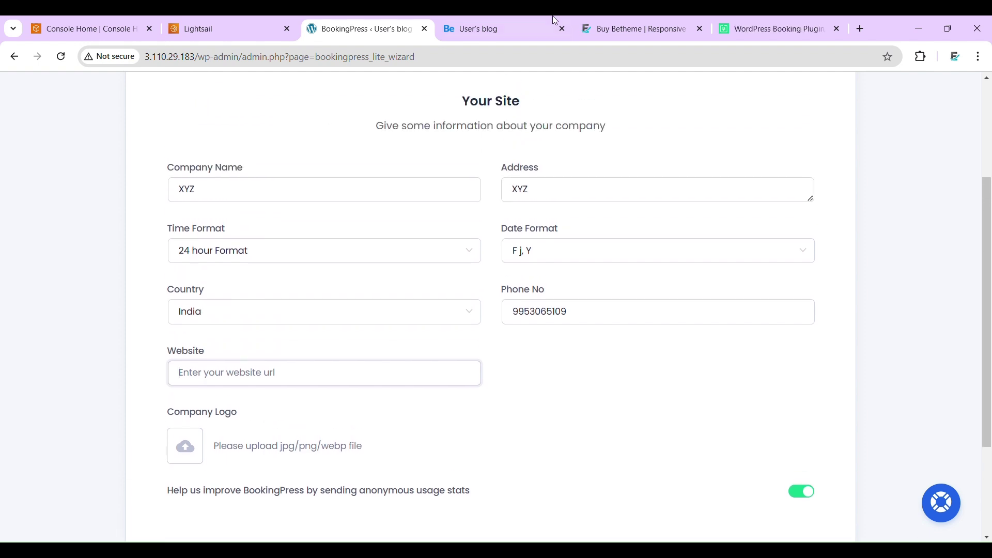
left_click(643, 20)
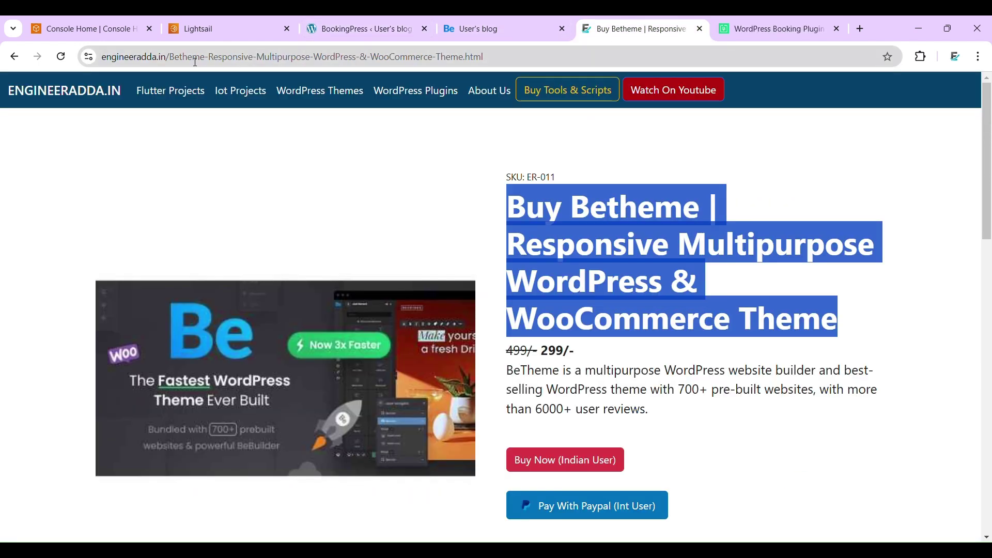
left_click_drag(170, 61, 72, 63)
key("ctrl+c")
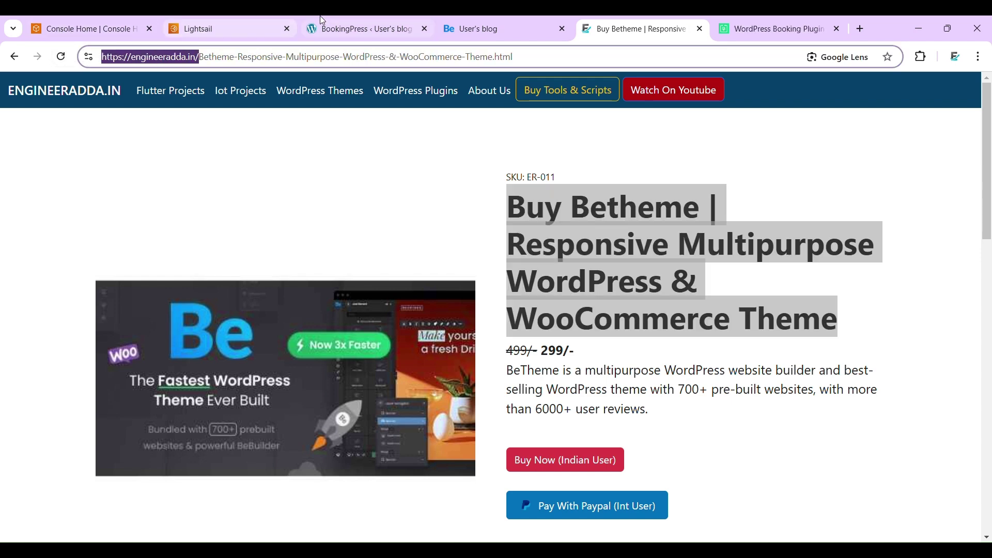
left_click(362, 28)
key("ctrl+v")
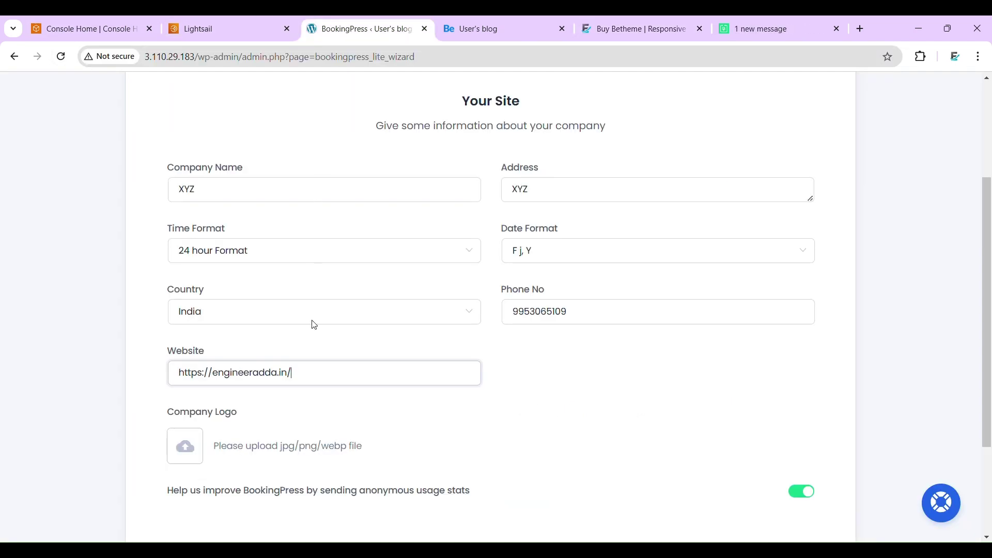
scroll(230, 460, "down", 3)
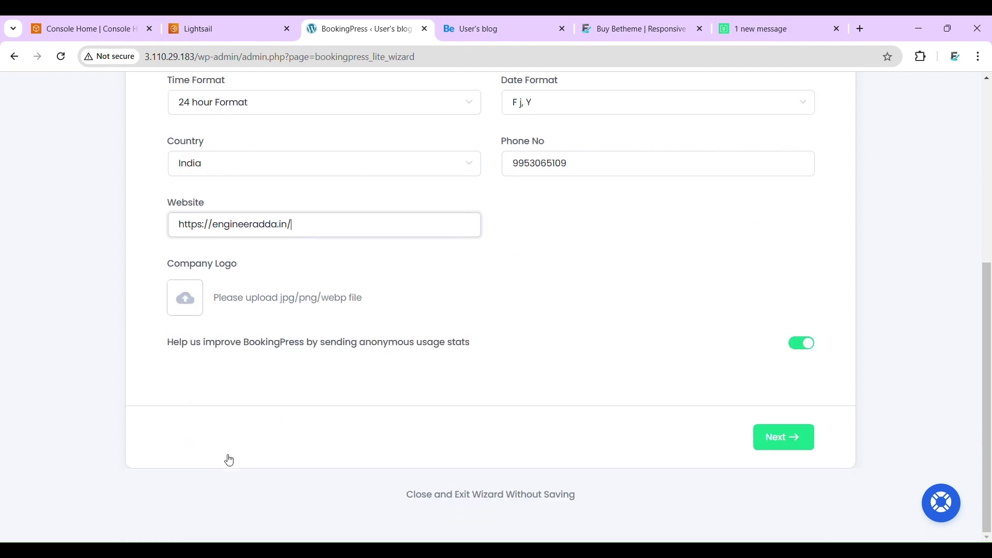
left_click(796, 446)
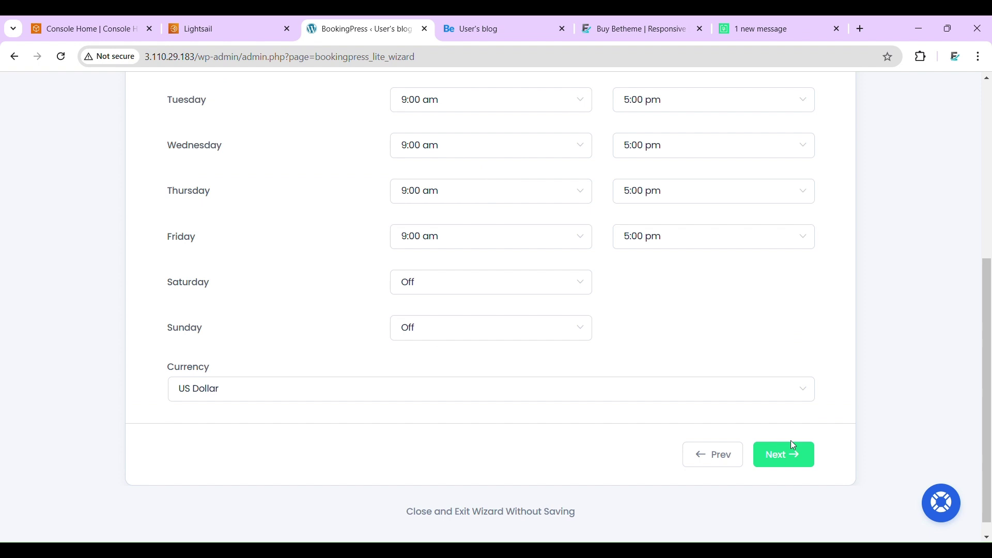
- Review the default 9:00 am–5:00 pm hours, leave Saturday Off, and proceed to Service
scroll(669, 254, "up", 2)
scroll(669, 254, "up", 1)
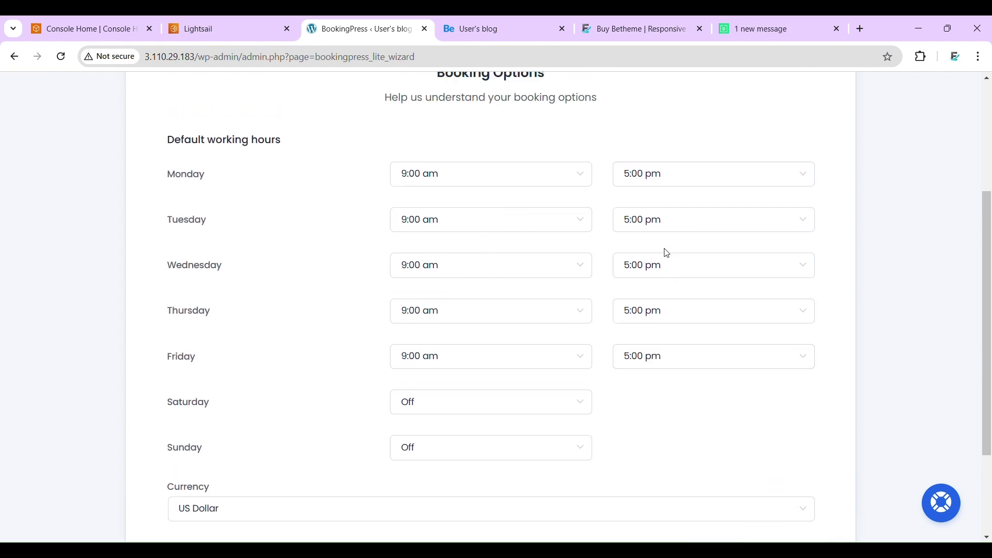
scroll(664, 250, "up", 2)
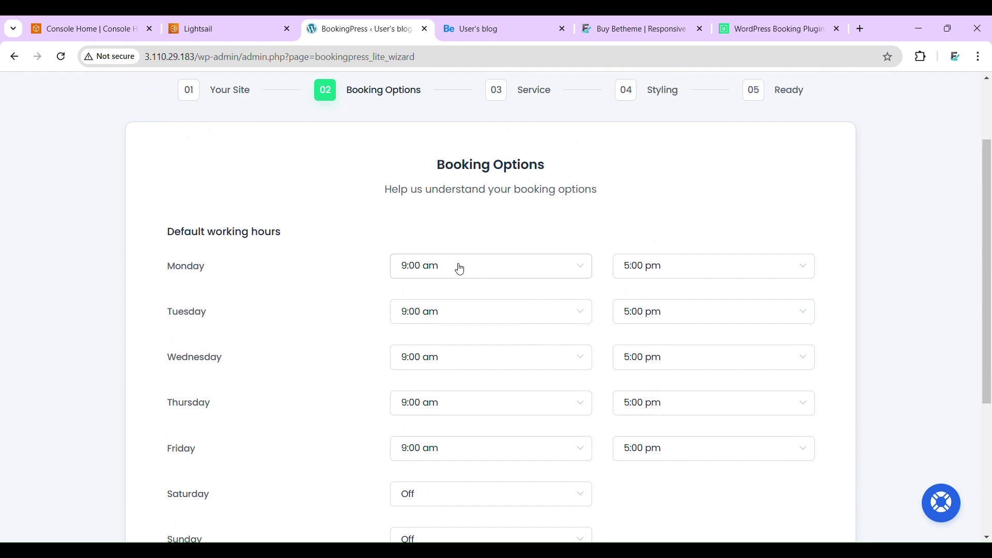
scroll(460, 269, "down", 5)
scroll(460, 270, "up", 2)
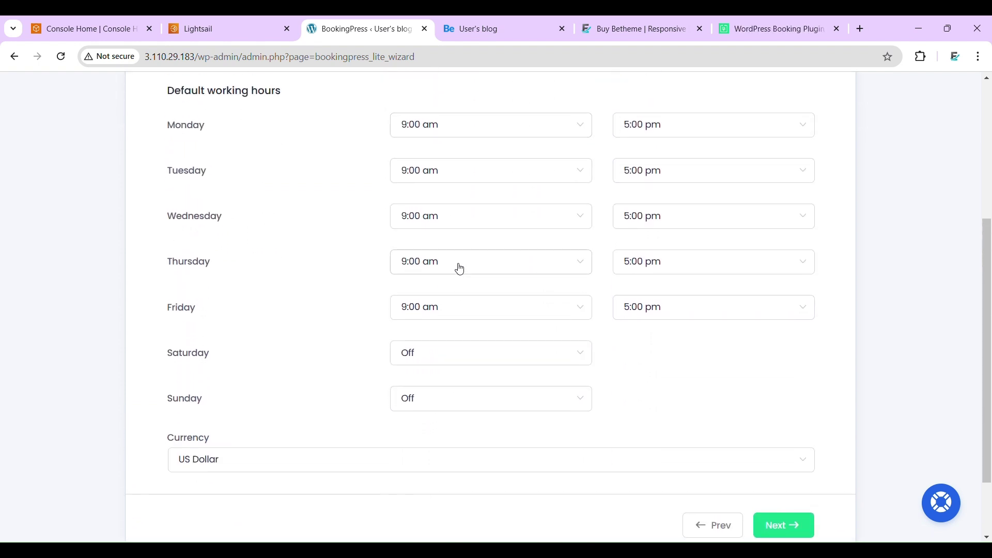
left_click(418, 357)
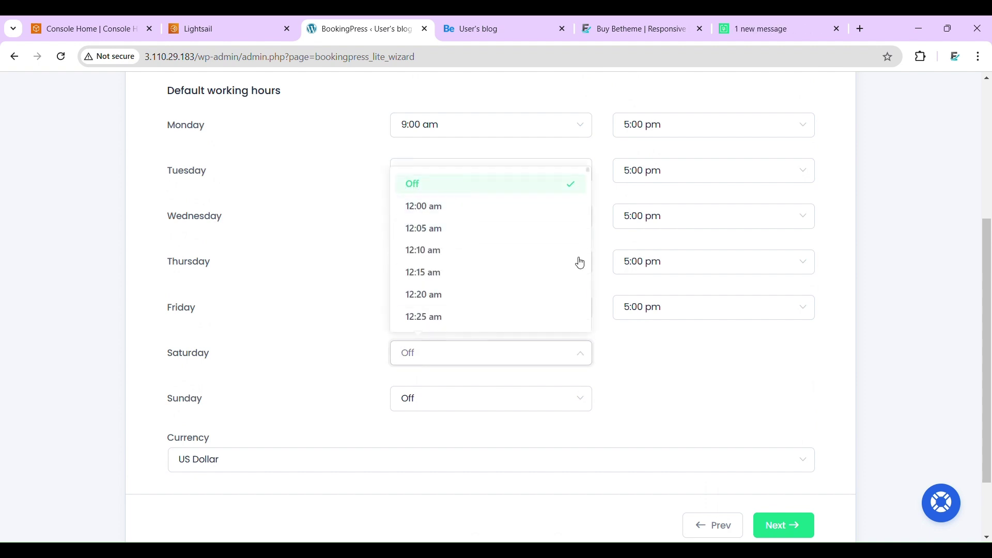
left_click(723, 382)
scroll(722, 381, "up", 2)
scroll(724, 382, "down", 4)
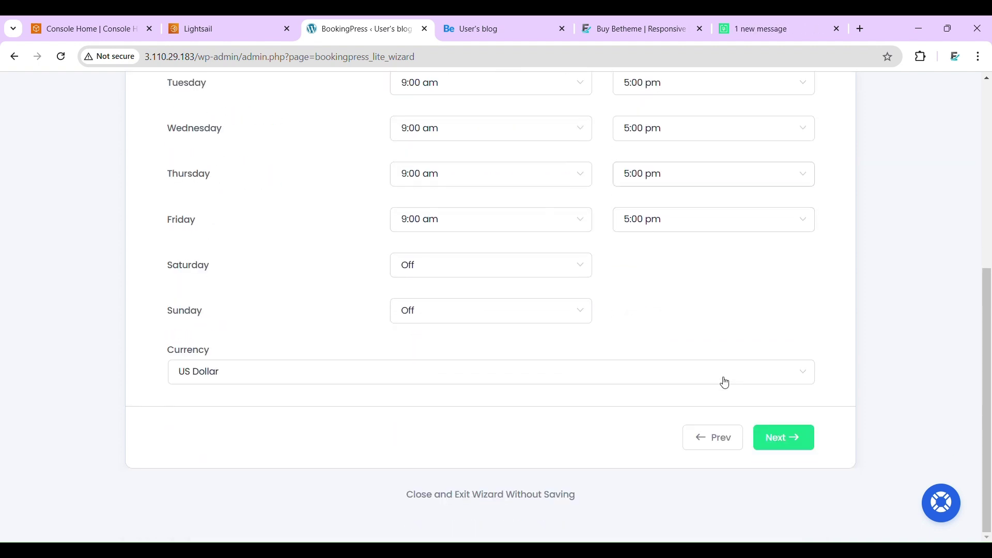
left_click(774, 437)
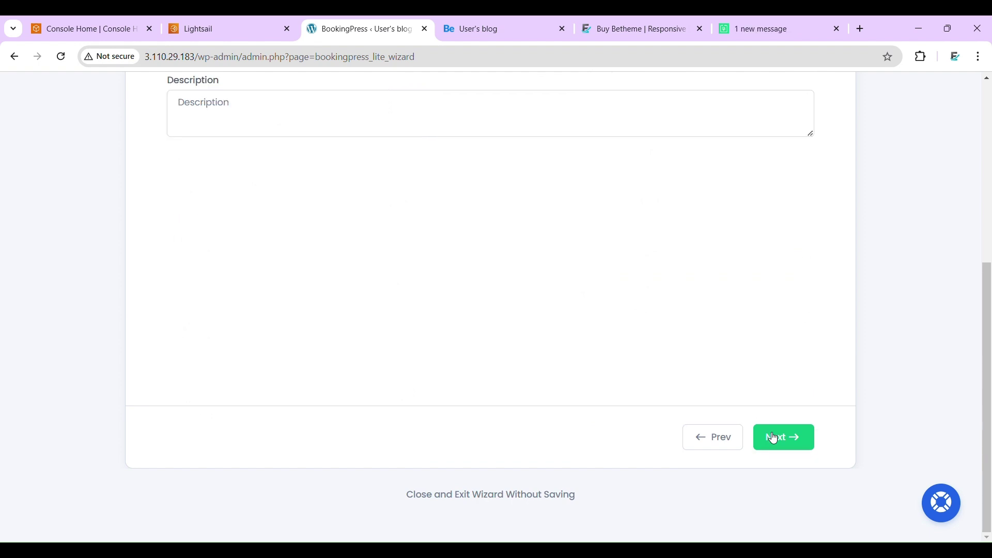
- Enter service name 'Hair Cuttin', price 20 and description 'Hair Cutting'
scroll(540, 199, "up", 5)
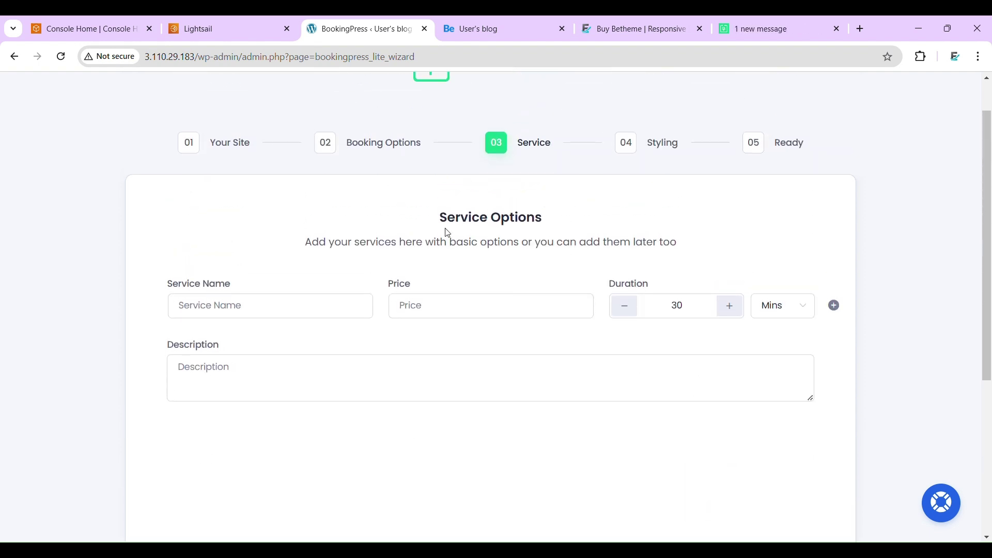
left_click(224, 304)
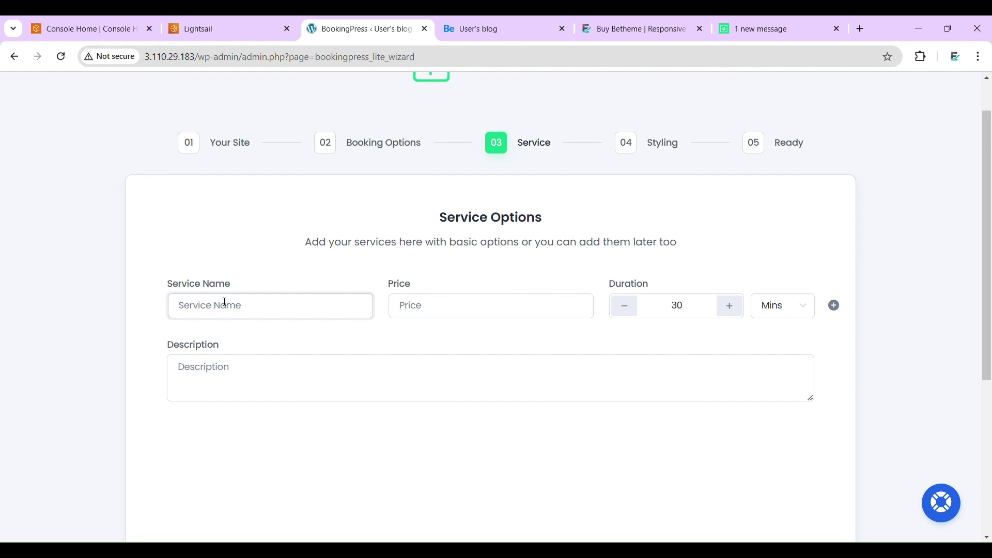
type("Hair ")
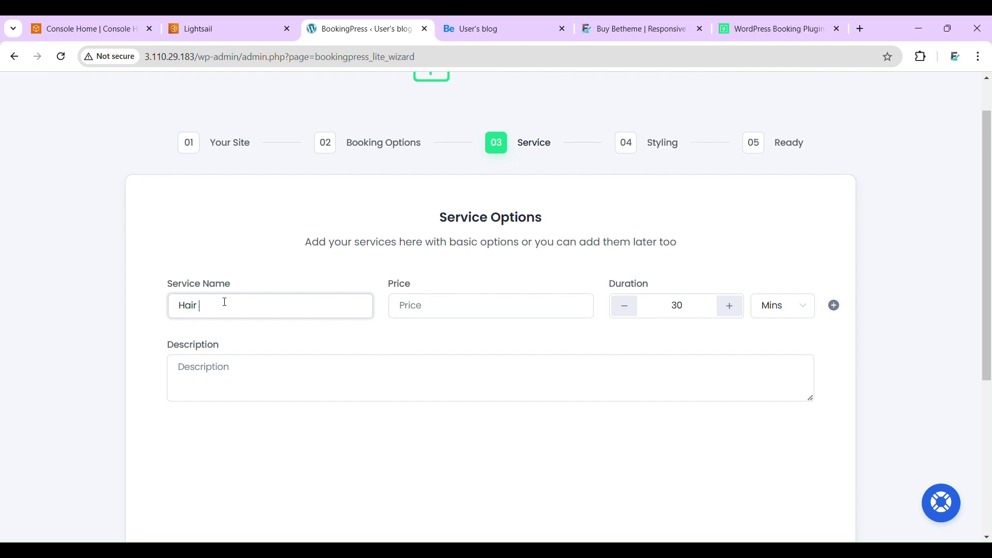
type("Cuttin")
left_click(402, 308)
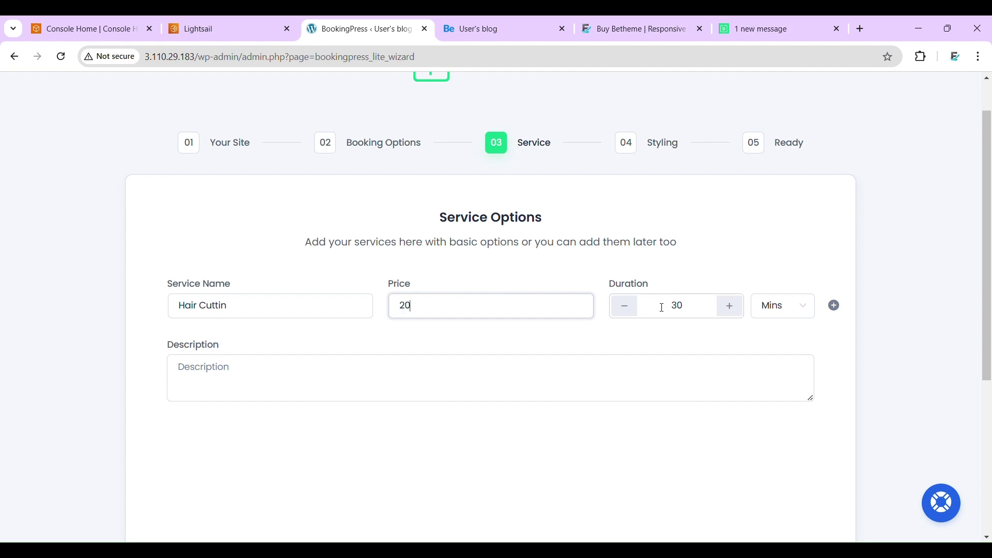
left_click(350, 390)
type("Hair Cutting")
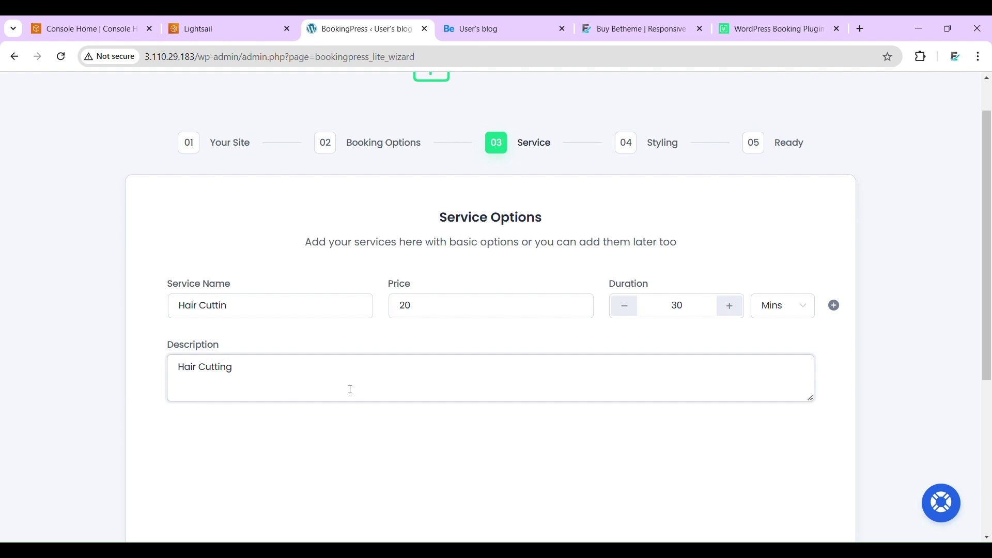
- Set the service duration to 45 minutes
scroll(350, 389, "down", 2)
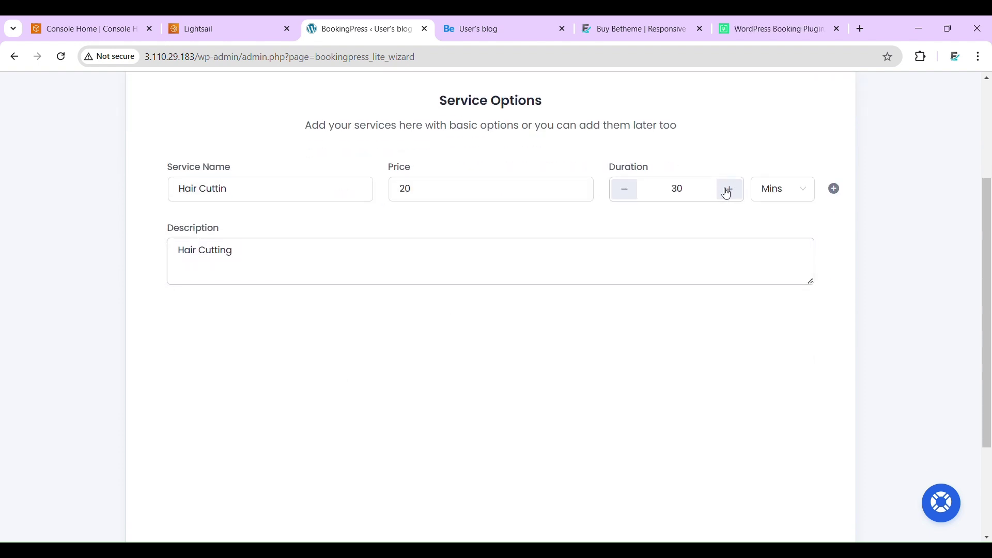
left_click(708, 190)
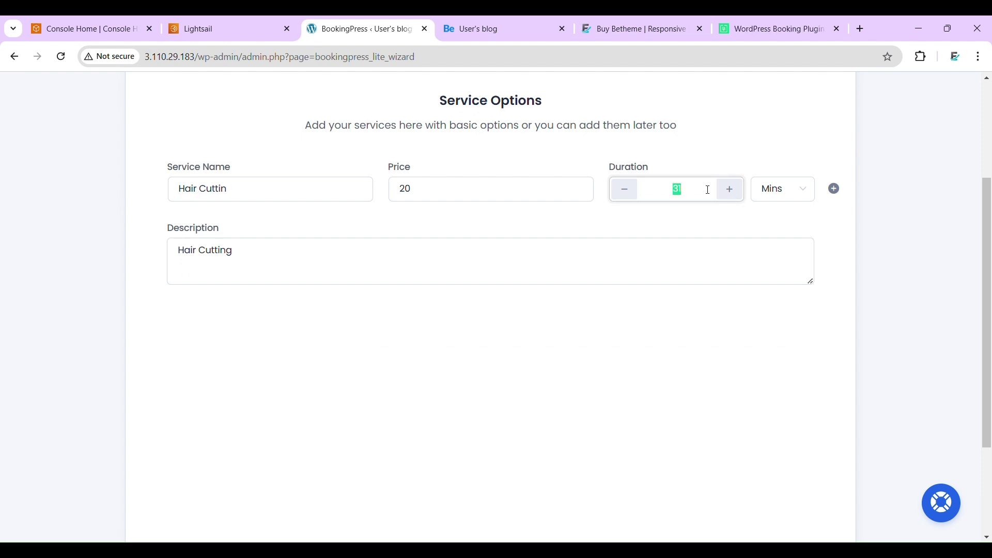
type("45")
scroll(671, 346, "down", 3)
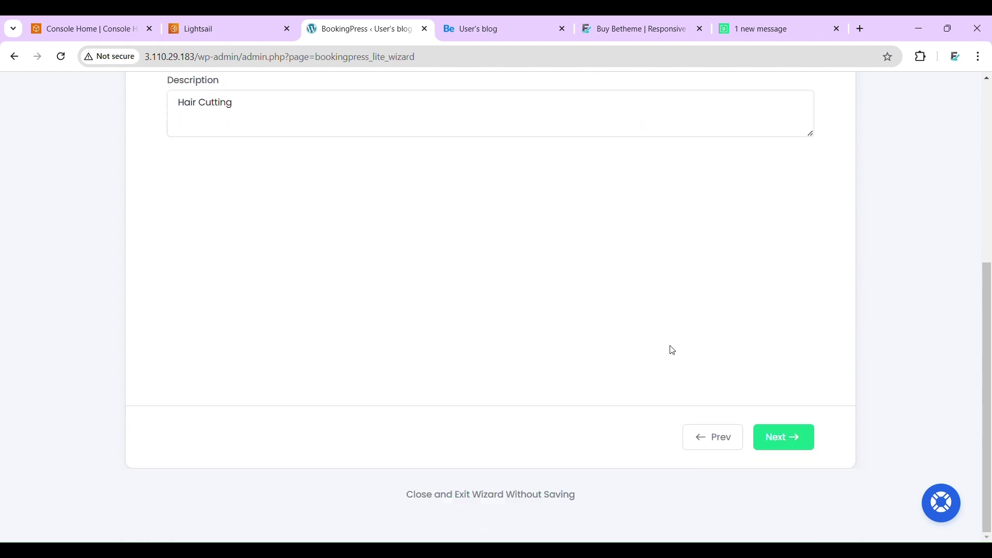
- Complete the BookingPress setup wizard, keeping the default styling
left_click(765, 440)
scroll(593, 196, "up", 4)
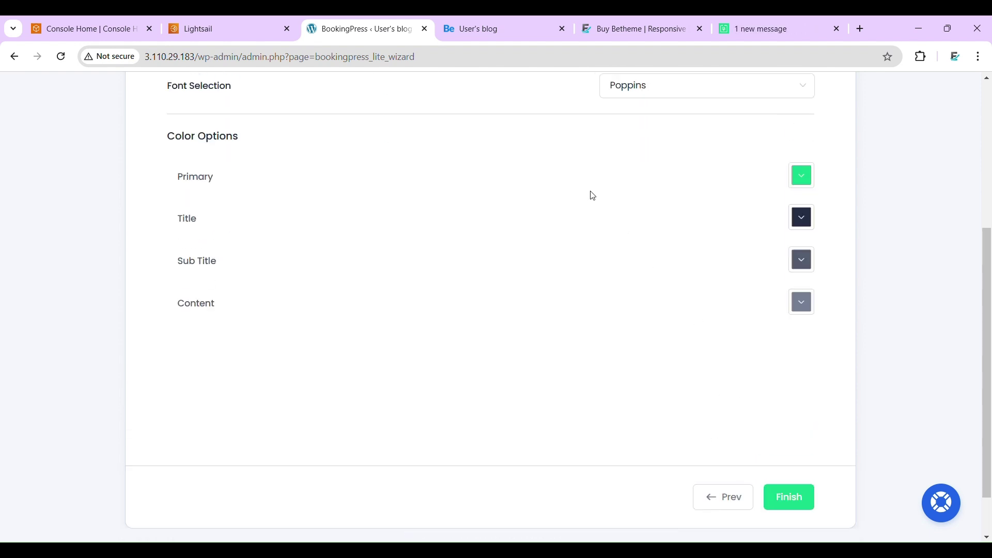
scroll(684, 343, "down", 4)
scroll(686, 345, "up", 6)
scroll(686, 345, "down", 5)
left_click(781, 471)
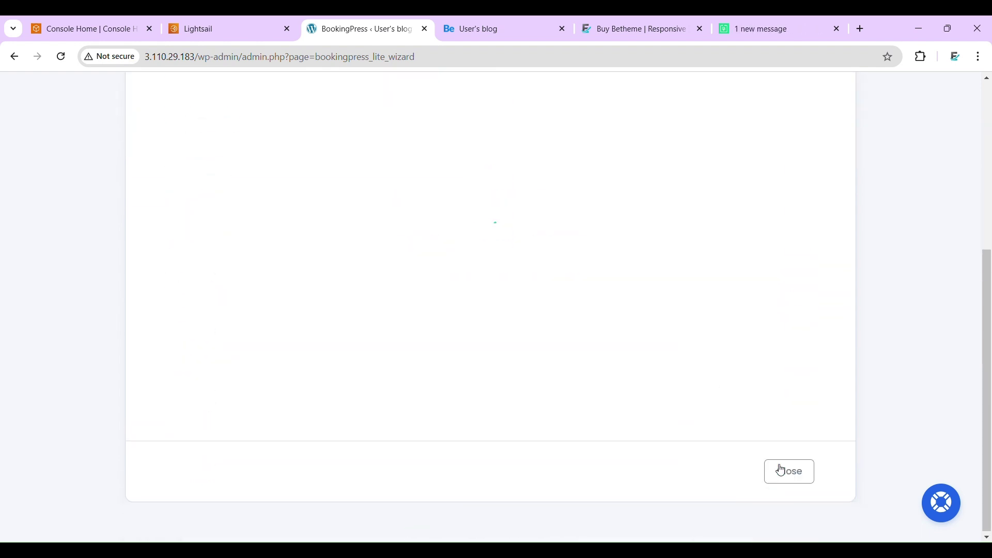
- Copy the book-appointment page URL and go to the barber site's homepage
scroll(689, 322, "up", 1)
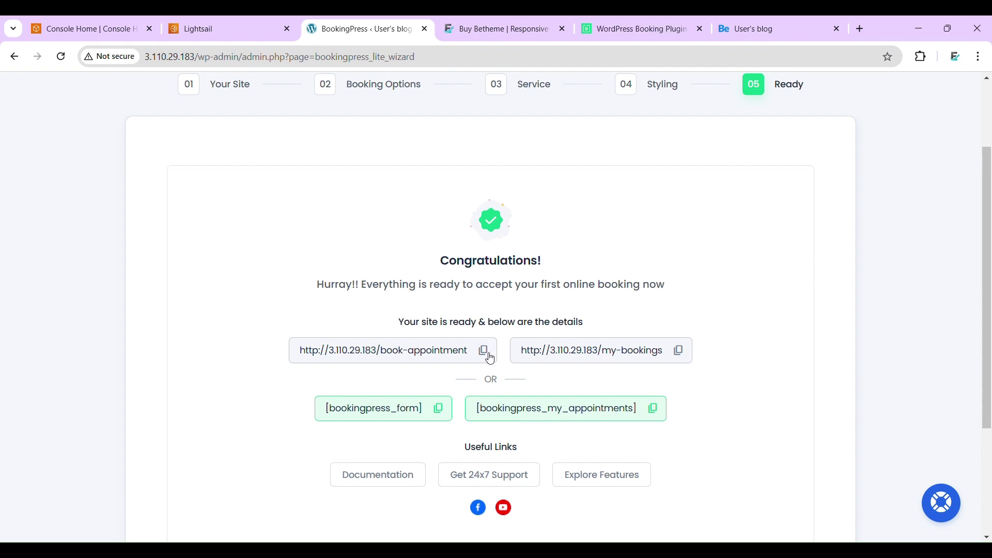
left_click(490, 357)
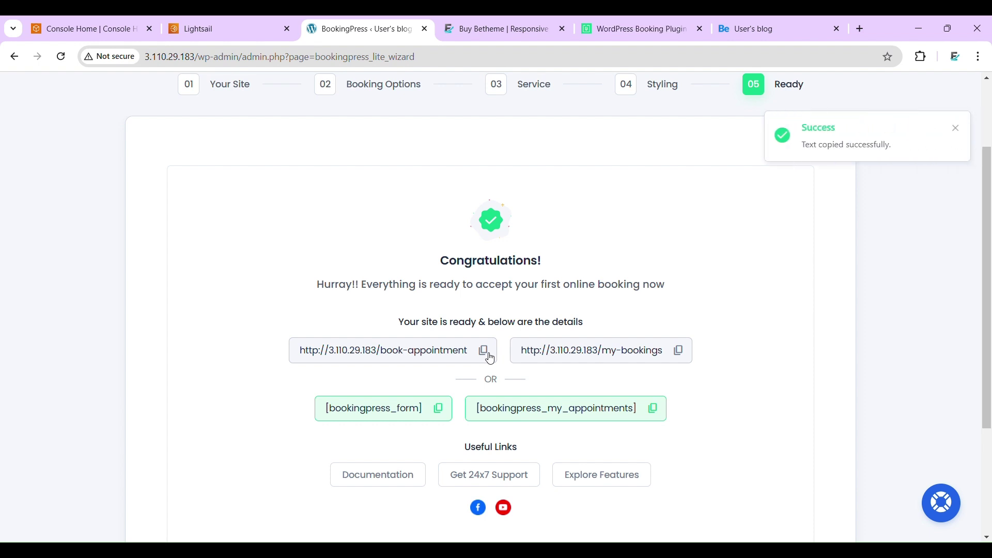
left_click(757, 28)
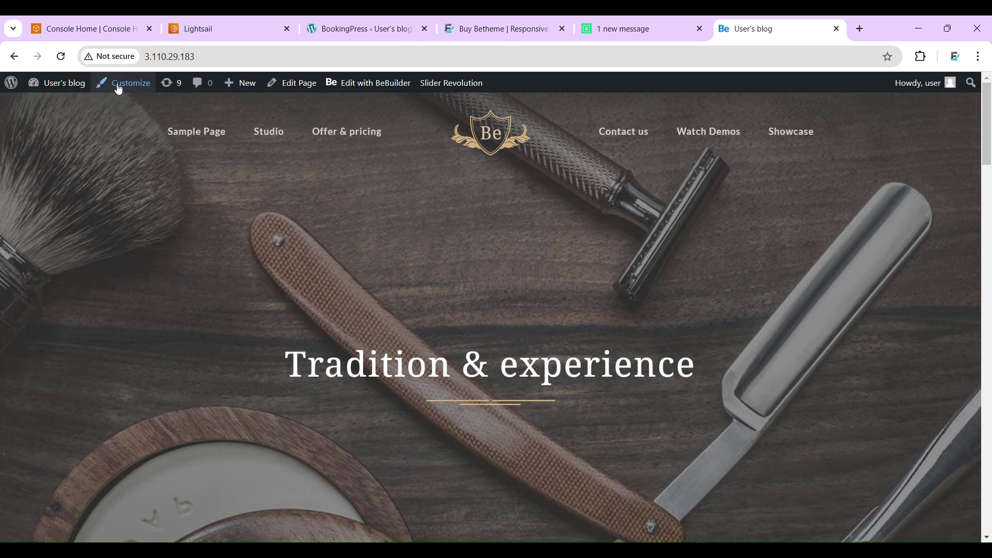
- Go from the site customizer to the Menus management screen
left_click(119, 89)
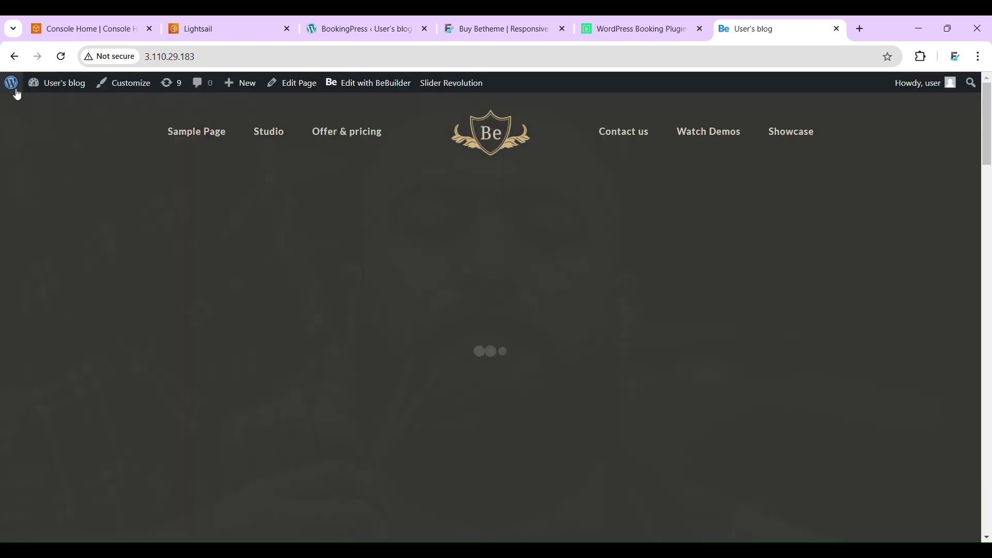
mouse_move(81, 86)
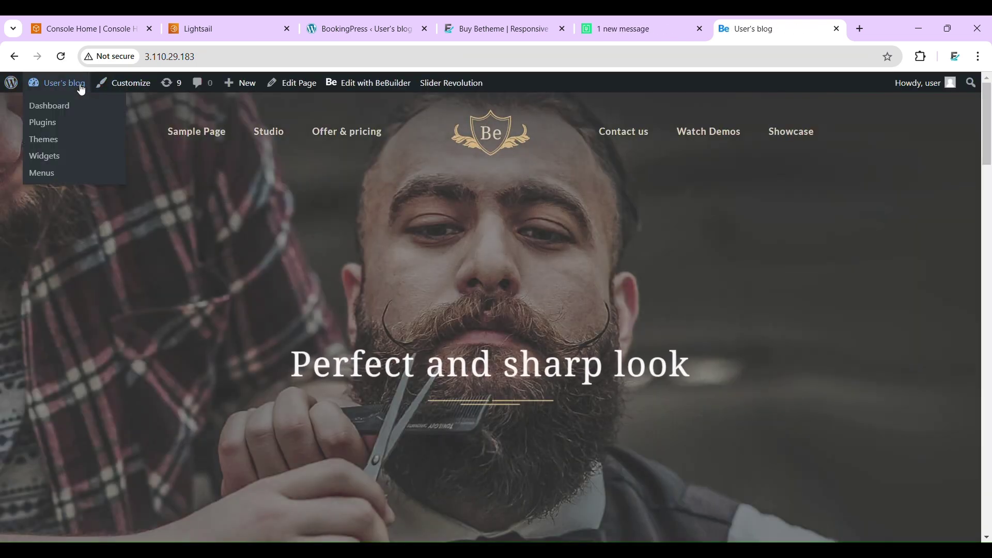
left_click(43, 174)
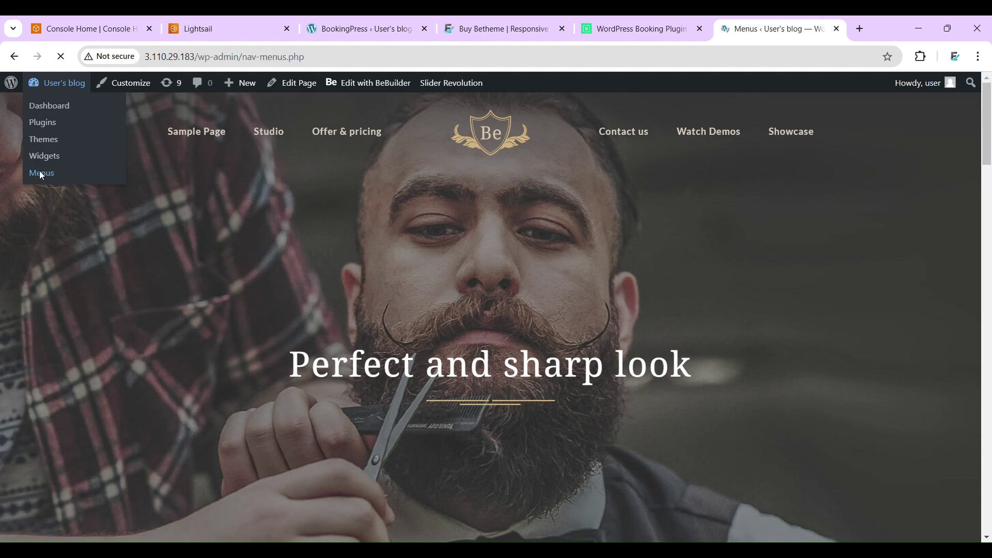
scroll(423, 261, "down", 3)
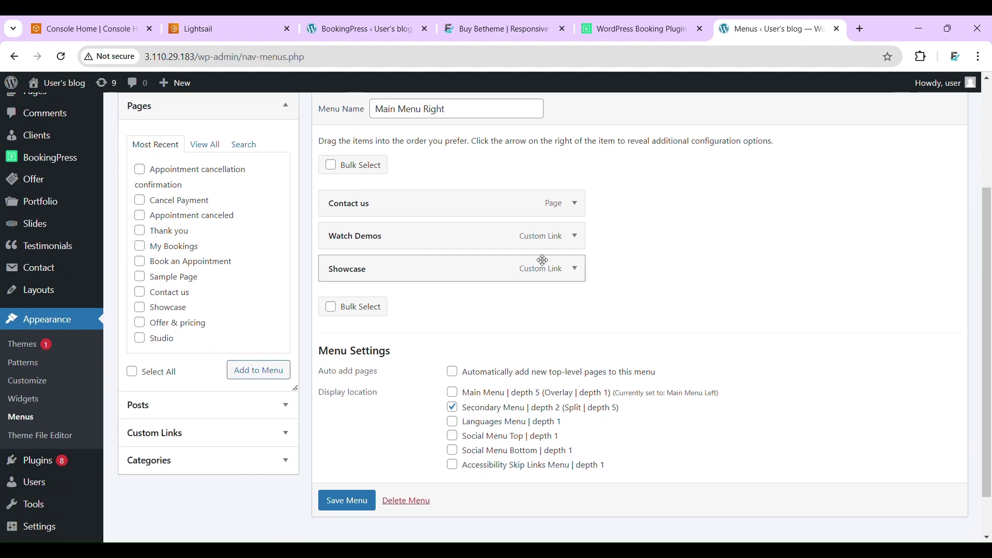
- Delete Watch Demos and Showcase from Main Menu Right, then expand Custom Links
left_click(575, 243)
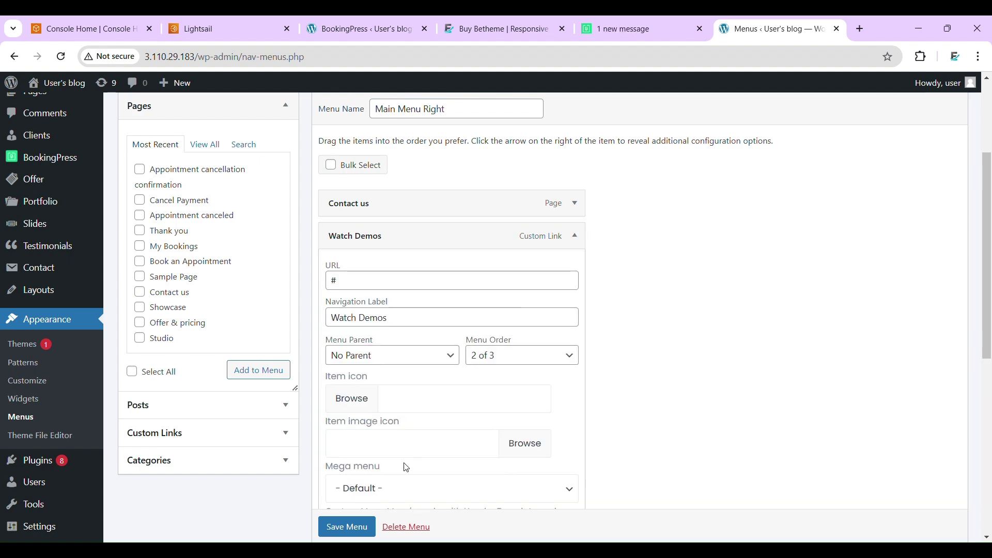
scroll(407, 468, "down", 4)
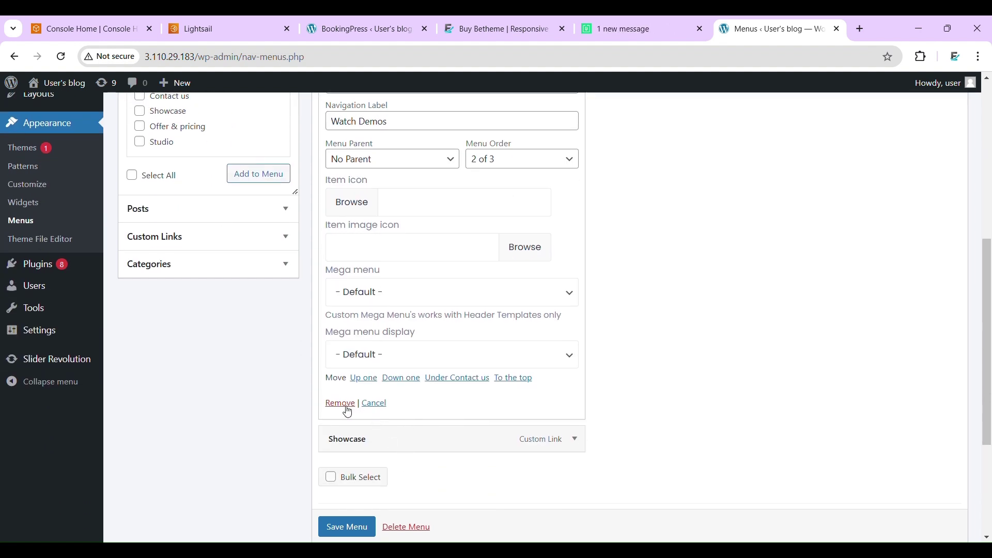
left_click(347, 408)
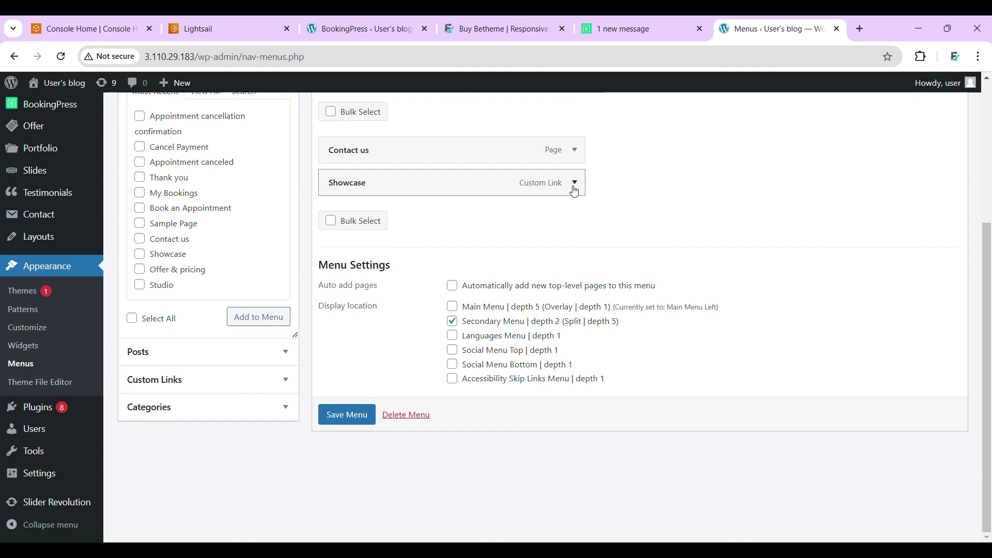
left_click(575, 184)
scroll(572, 192, "down", 5)
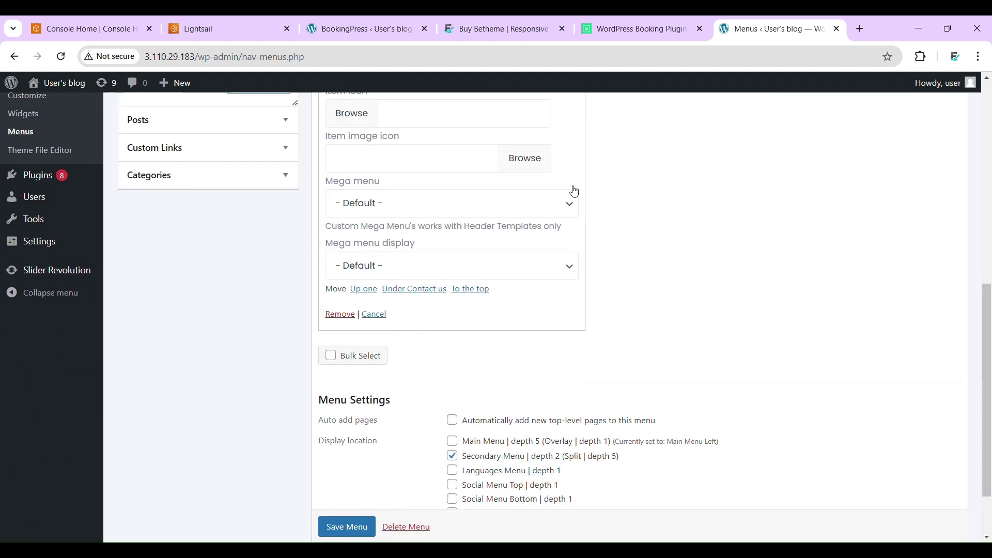
left_click(346, 311)
scroll(544, 213, "up", 2)
scroll(543, 214, "down", 2)
left_click(216, 385)
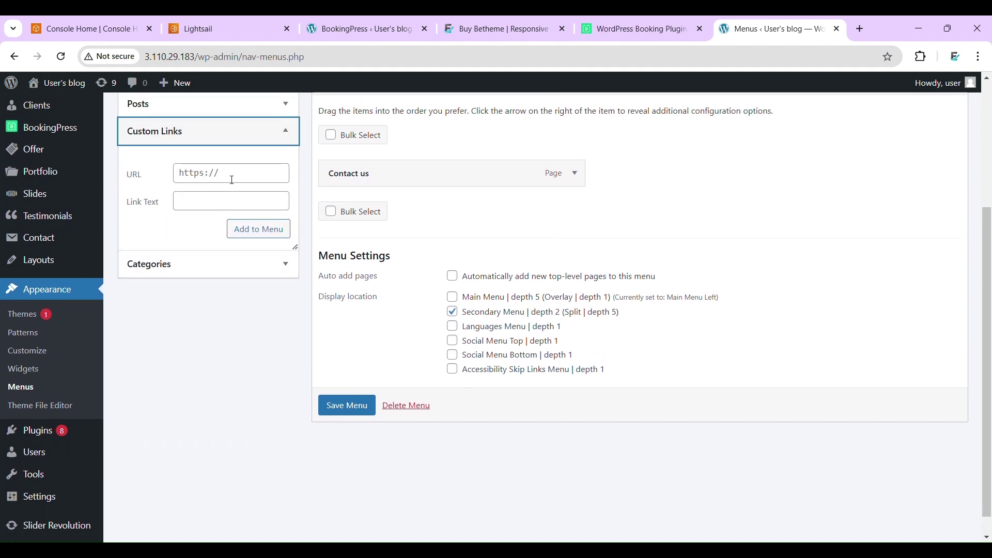
- Paste the copied booking page address into the Custom Links URL field
left_click(232, 180)
key("ctrl+a")
key("ctrl+v")
- Label the link 'Book an Appointment', add it to Main Menu Right, and save the menu
left_click(229, 201)
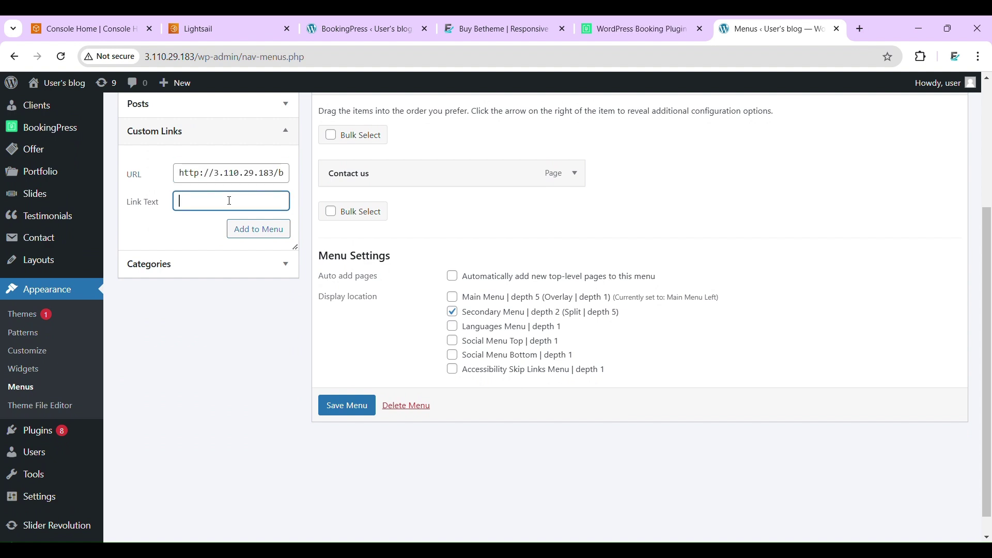
type("Book Appointment")
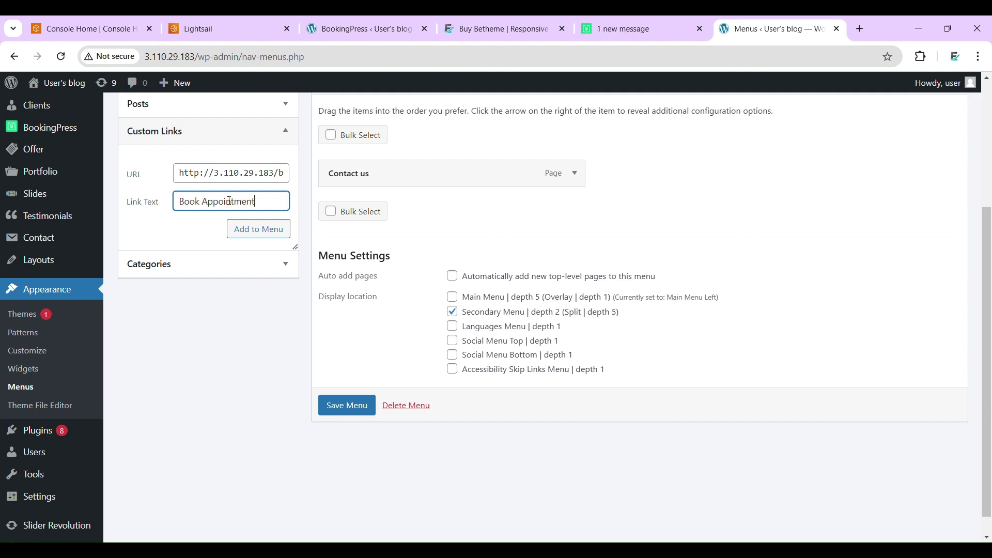
key("Left")
key("Left")
key("Left")
type("an")
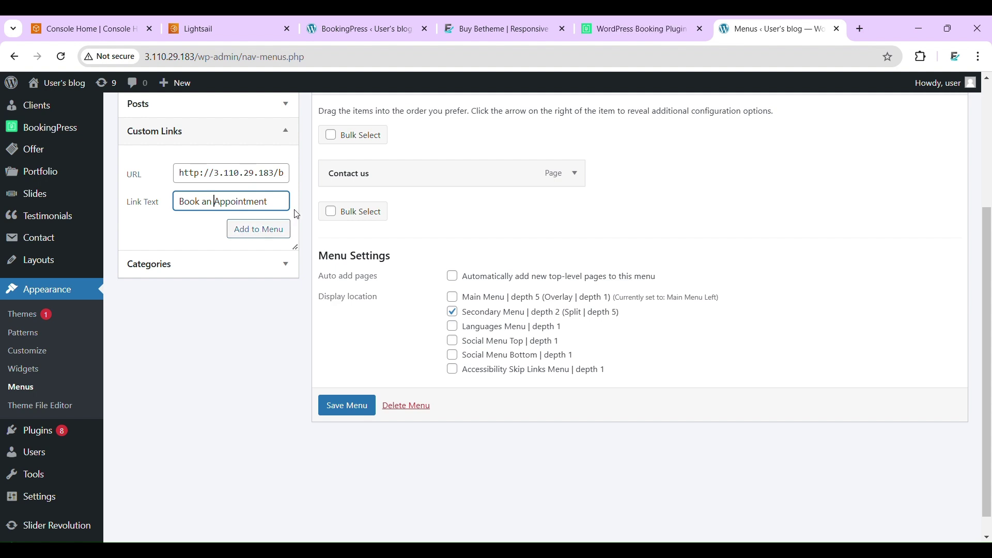
left_click(262, 227)
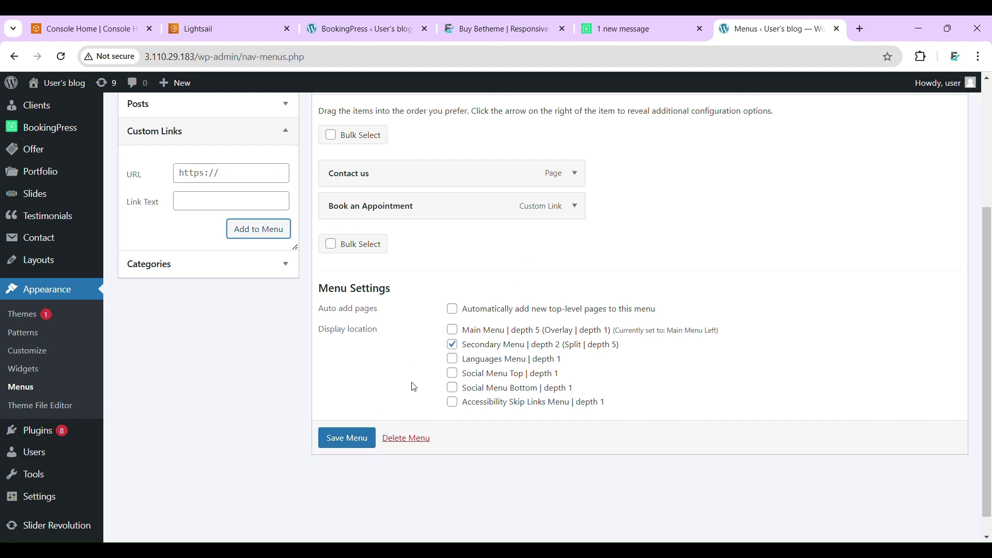
left_click(355, 441)
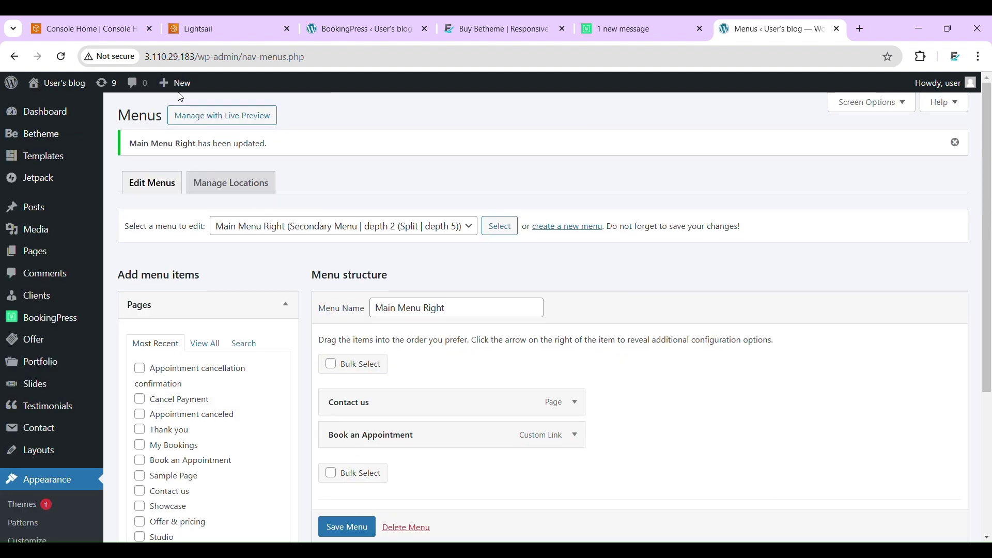
- Visit the live barber site from the admin bar
mouse_move(148, 99)
mouse_move(61, 91)
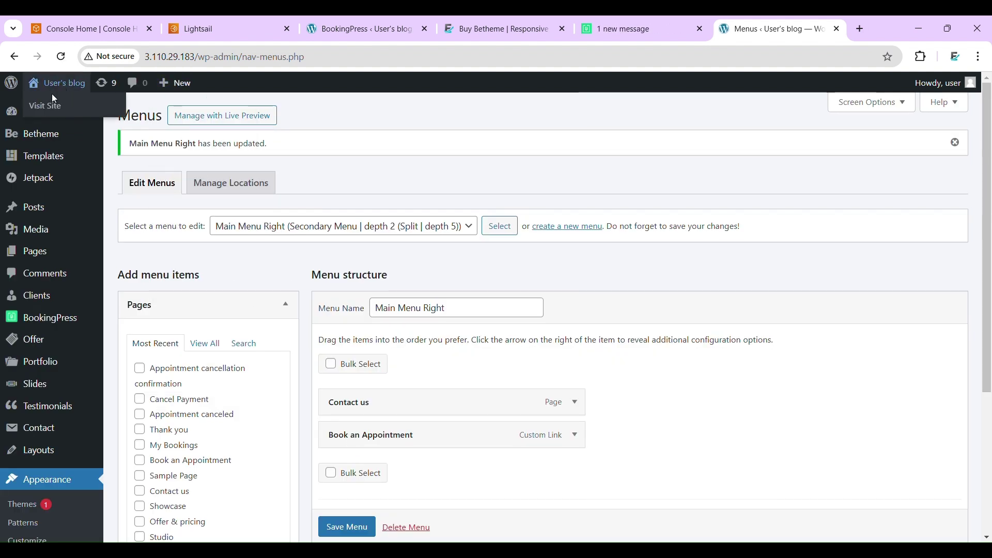
left_click(48, 105)
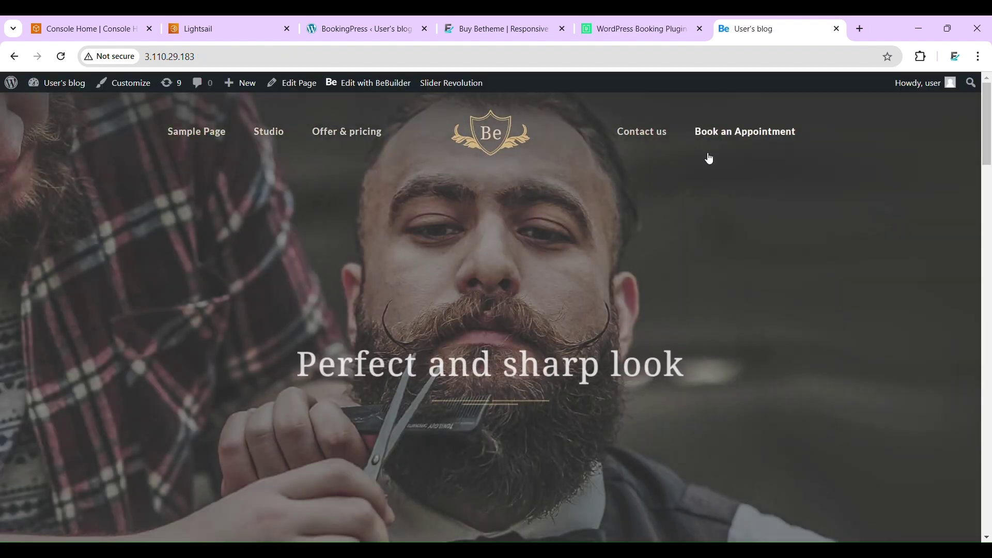
- Open Book an Appointment from the header menu and check the form lists Hair Cuttin $20.00
left_click(745, 142)
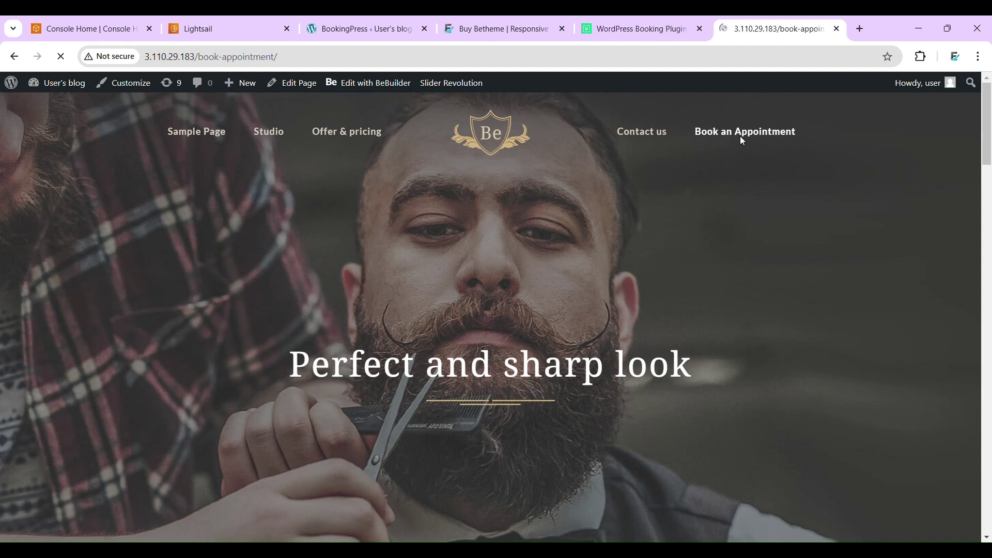
scroll(704, 298, "down", 5)
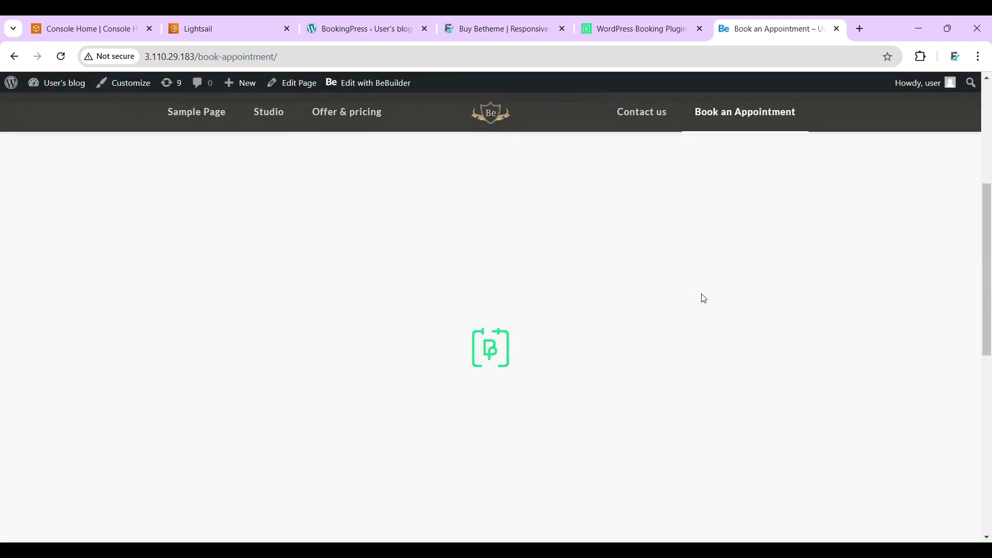
scroll(704, 299, "up", 2)
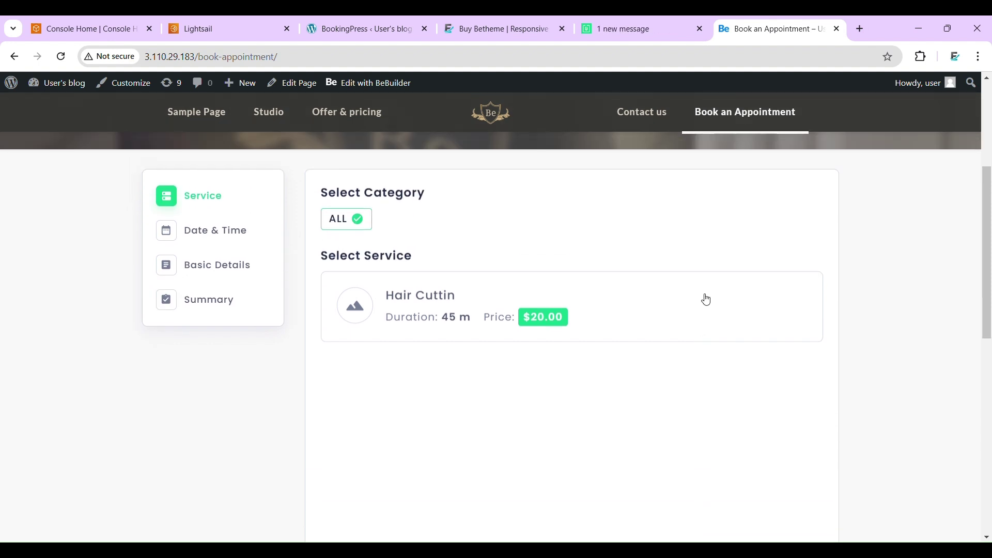
scroll(706, 300, "up", 2)
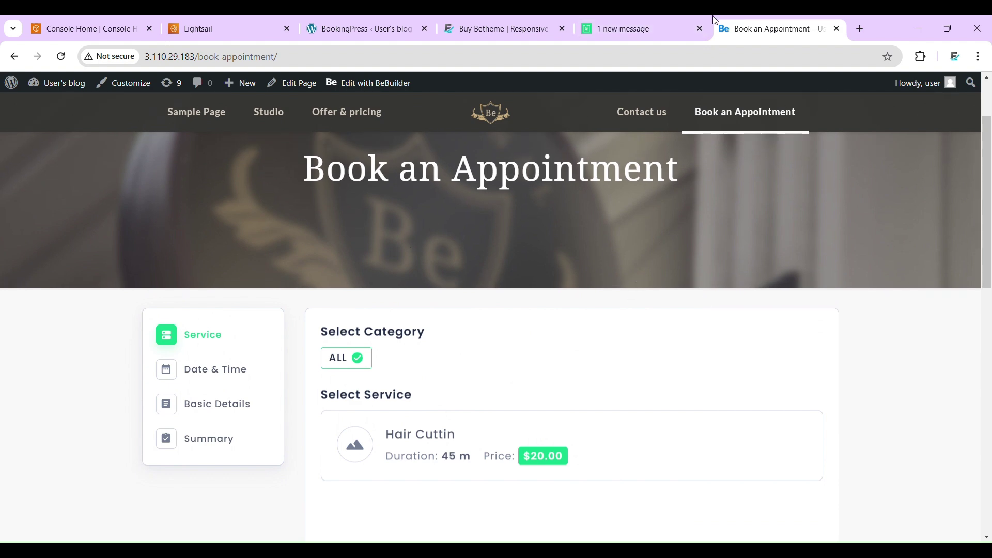
- Copy the my-bookings page URL from the BookingPress Ready page
left_click(375, 23)
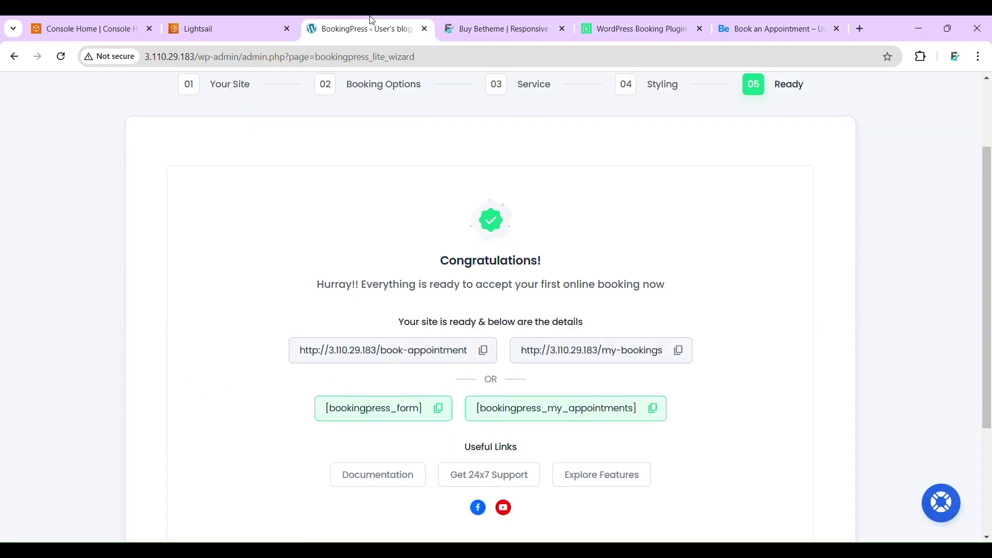
left_click(681, 356)
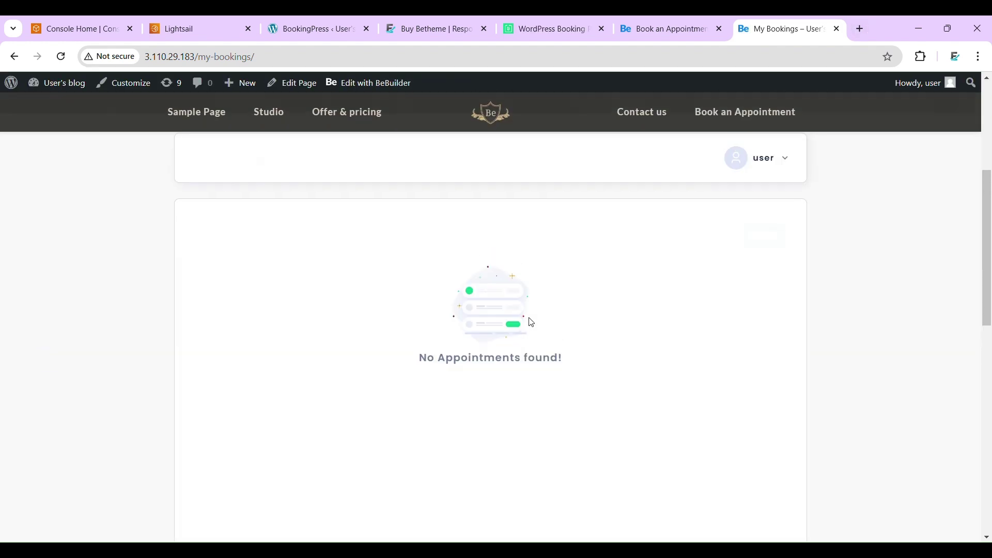
scroll(535, 322, "down", 3)
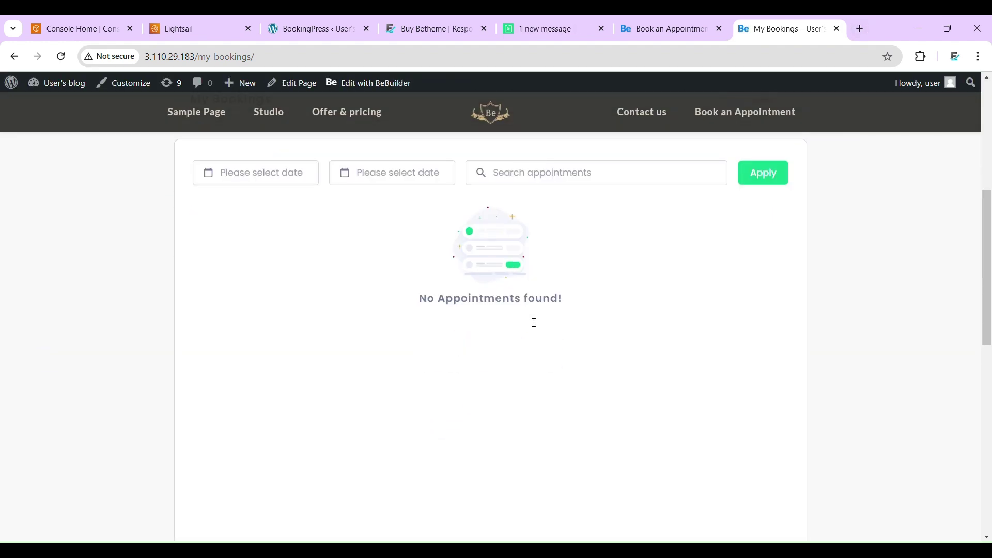
- Compare the Book an Appointment and My Bookings tabs, confirming no appointments, then return to the Ready page
left_click(633, 22)
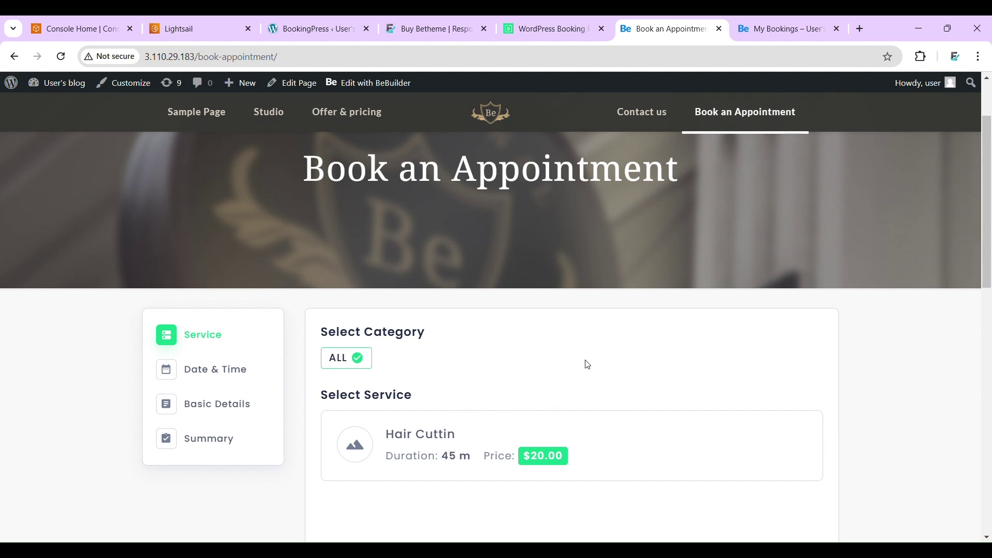
scroll(526, 409, "down", 3)
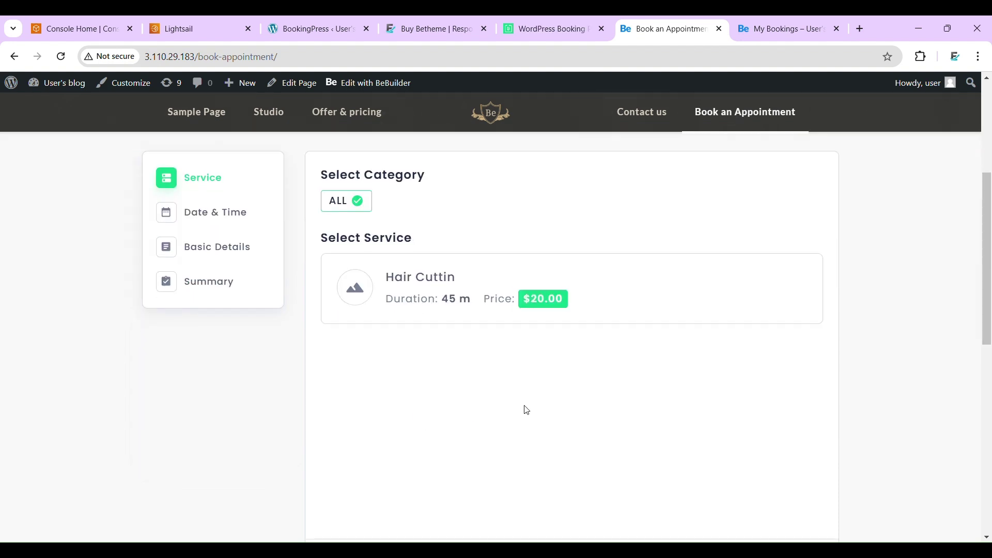
left_click(783, 21)
scroll(558, 260, "up", 2)
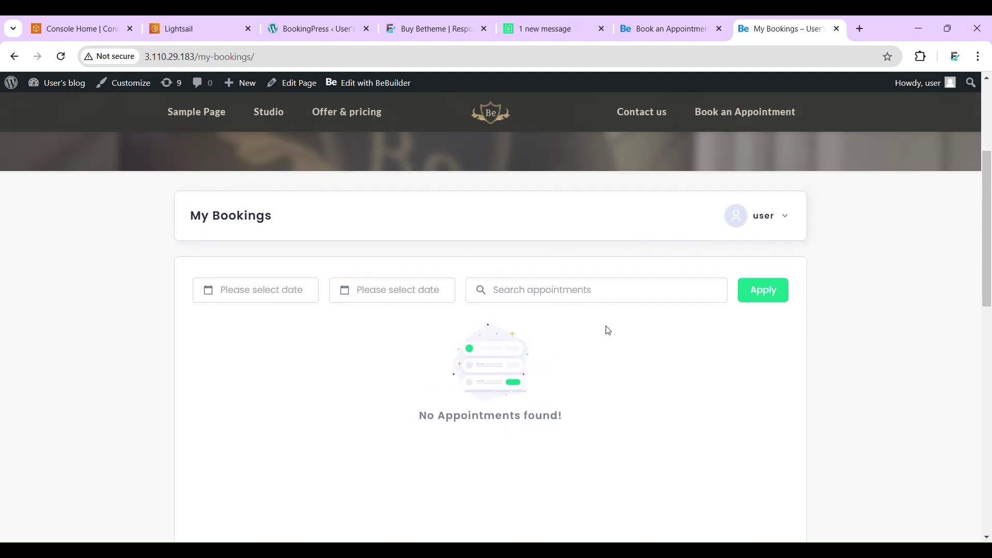
scroll(472, 253, "up", 4)
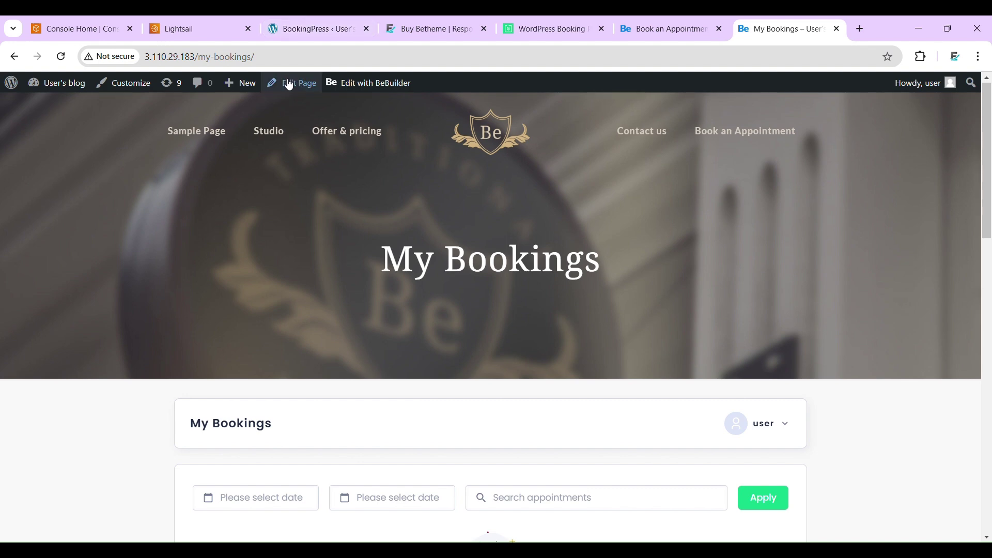
left_click(302, 56)
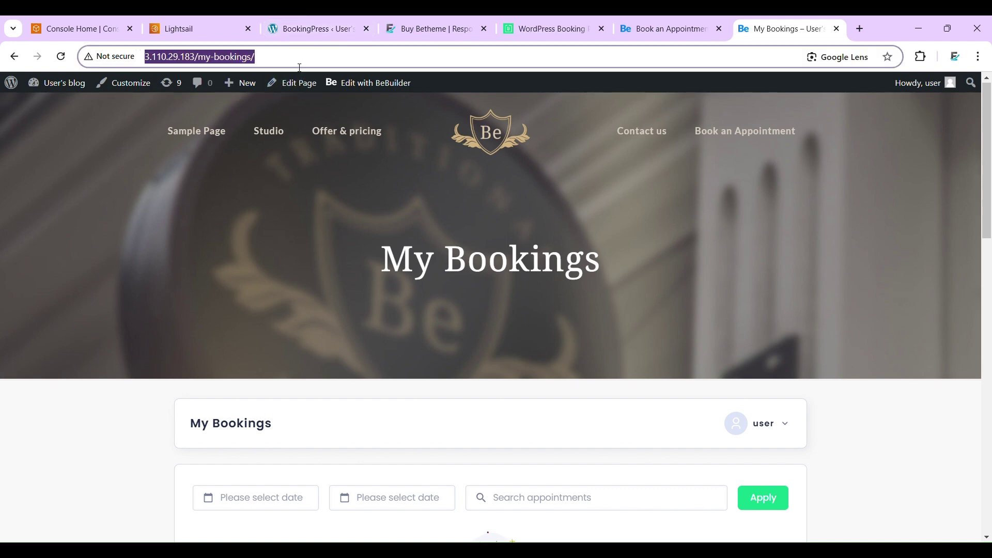
left_click(663, 29)
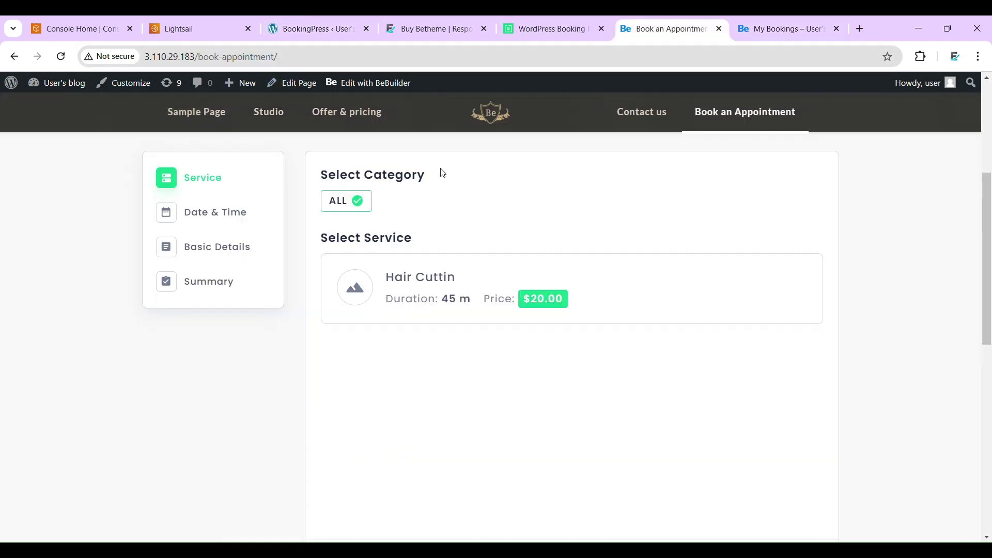
left_click(296, 56)
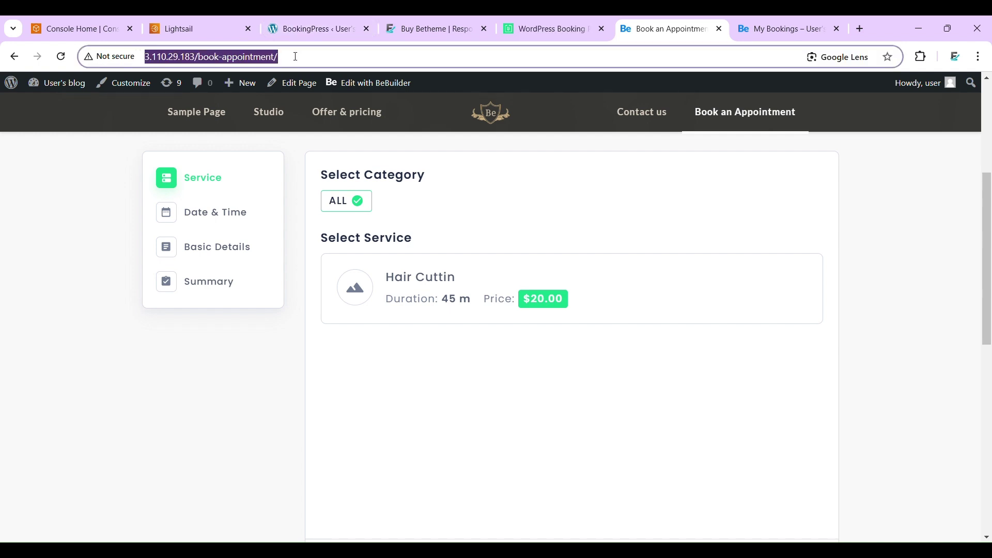
left_click(365, 17)
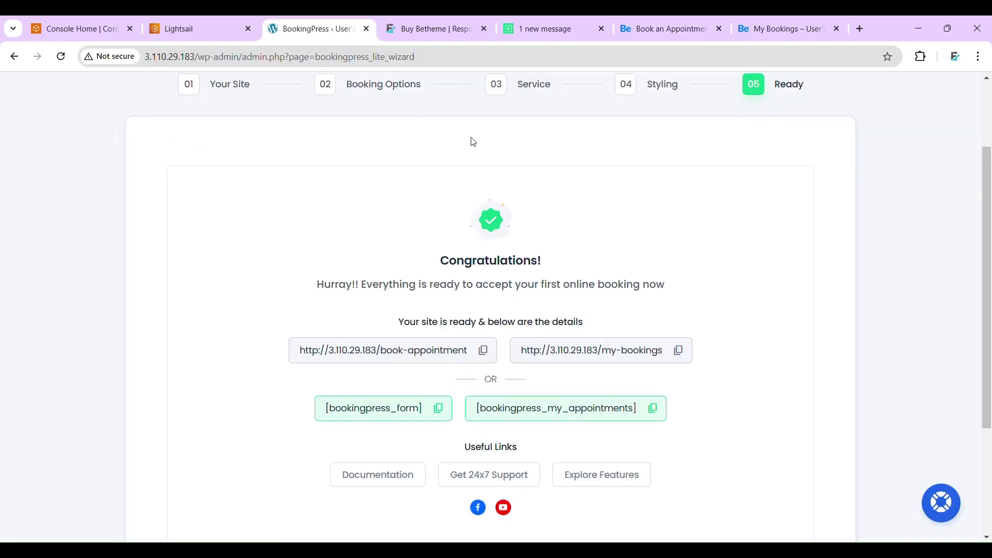